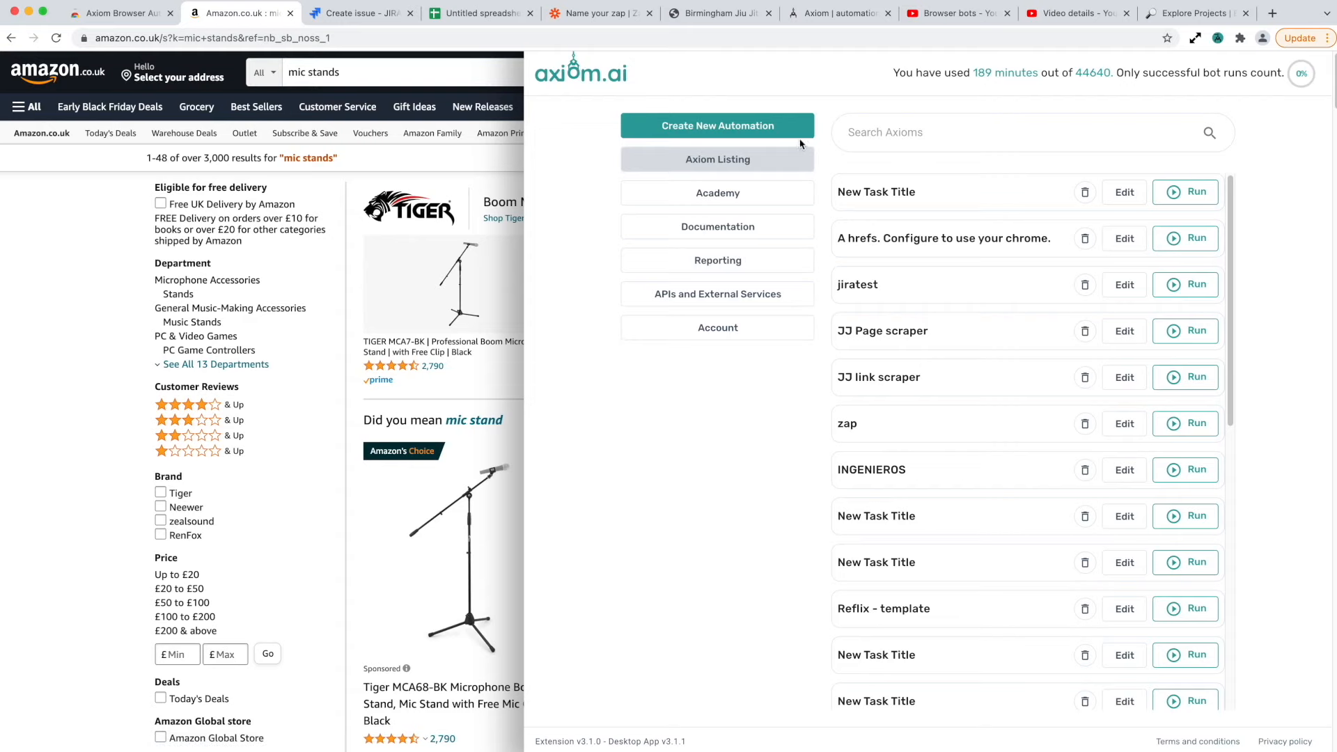
Create a new automation using the option to build your own Axiom by adding steps one by one
{"action": "left_click", "coordinate": [736, 134]}
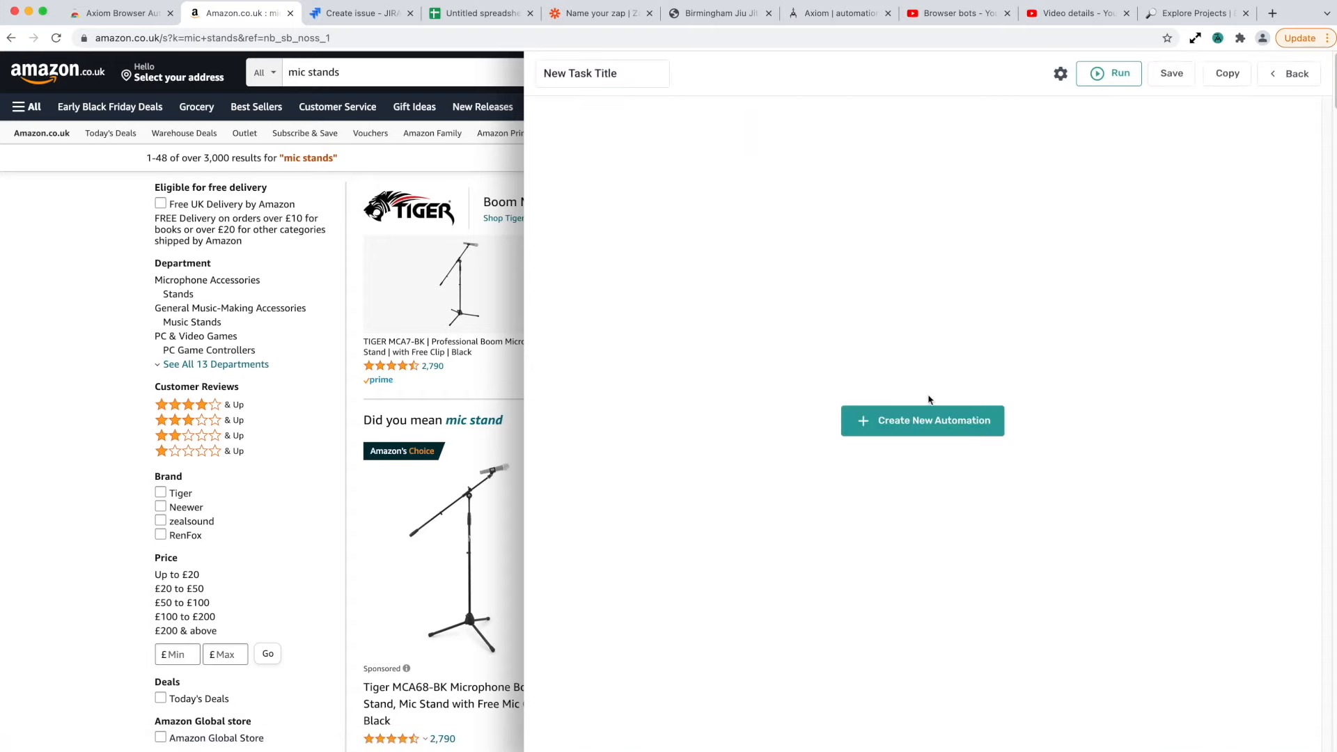
{"action": "left_click", "coordinate": [923, 418]}
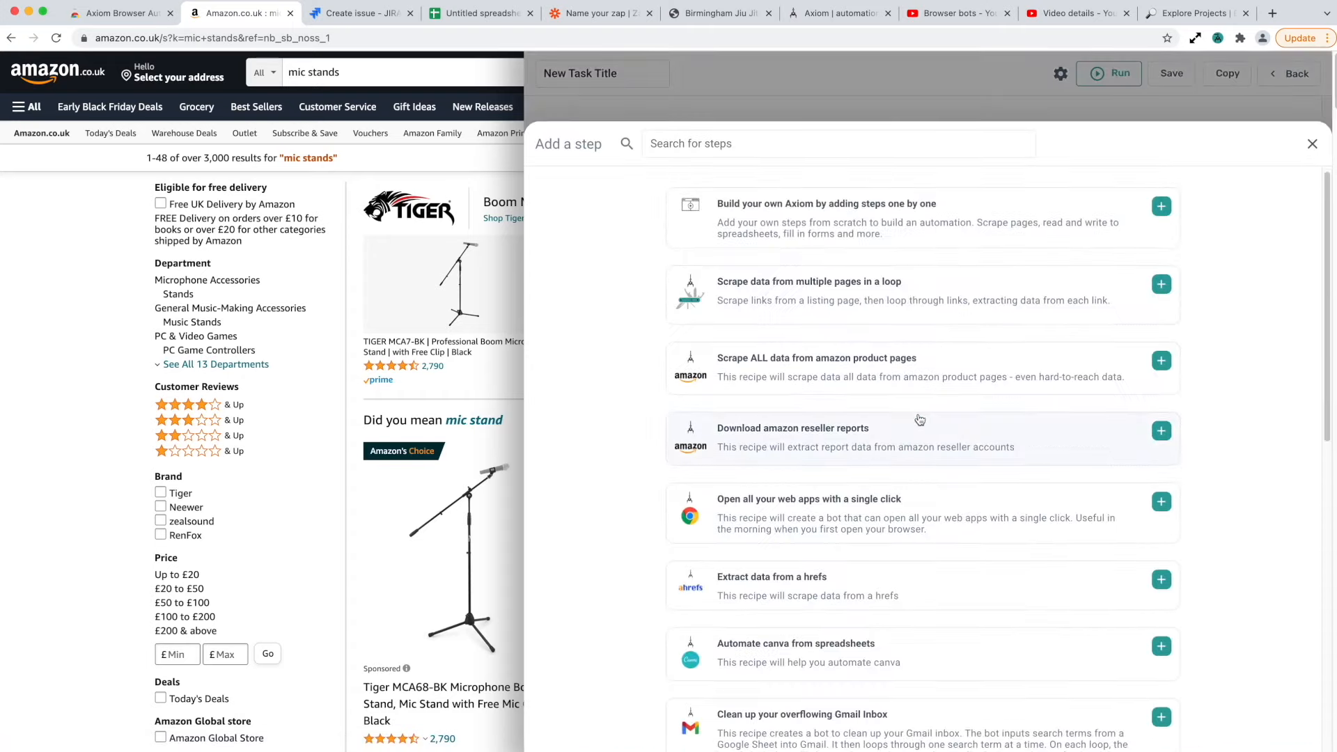
{"action": "scroll", "coordinate": [914, 427], "scroll_direction": "up", "scroll_amount": 1}
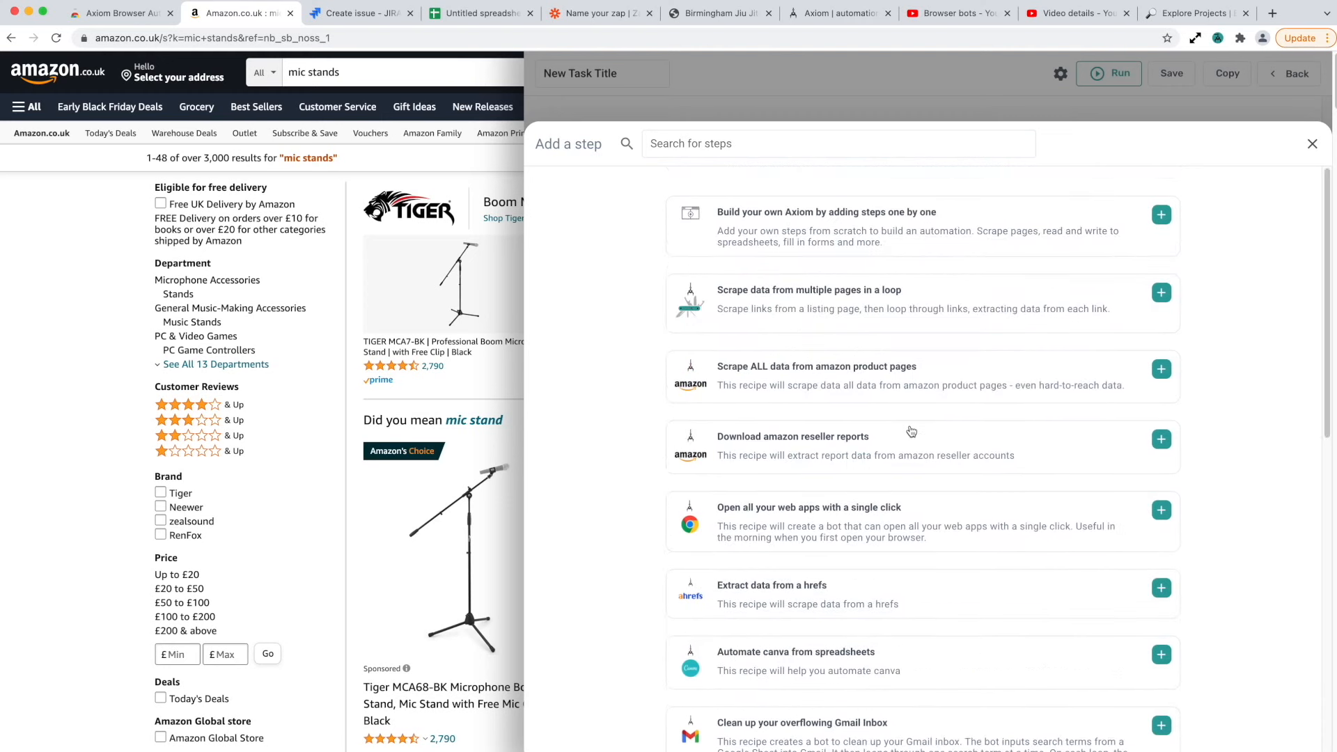
{"action": "left_click", "coordinate": [937, 236]}
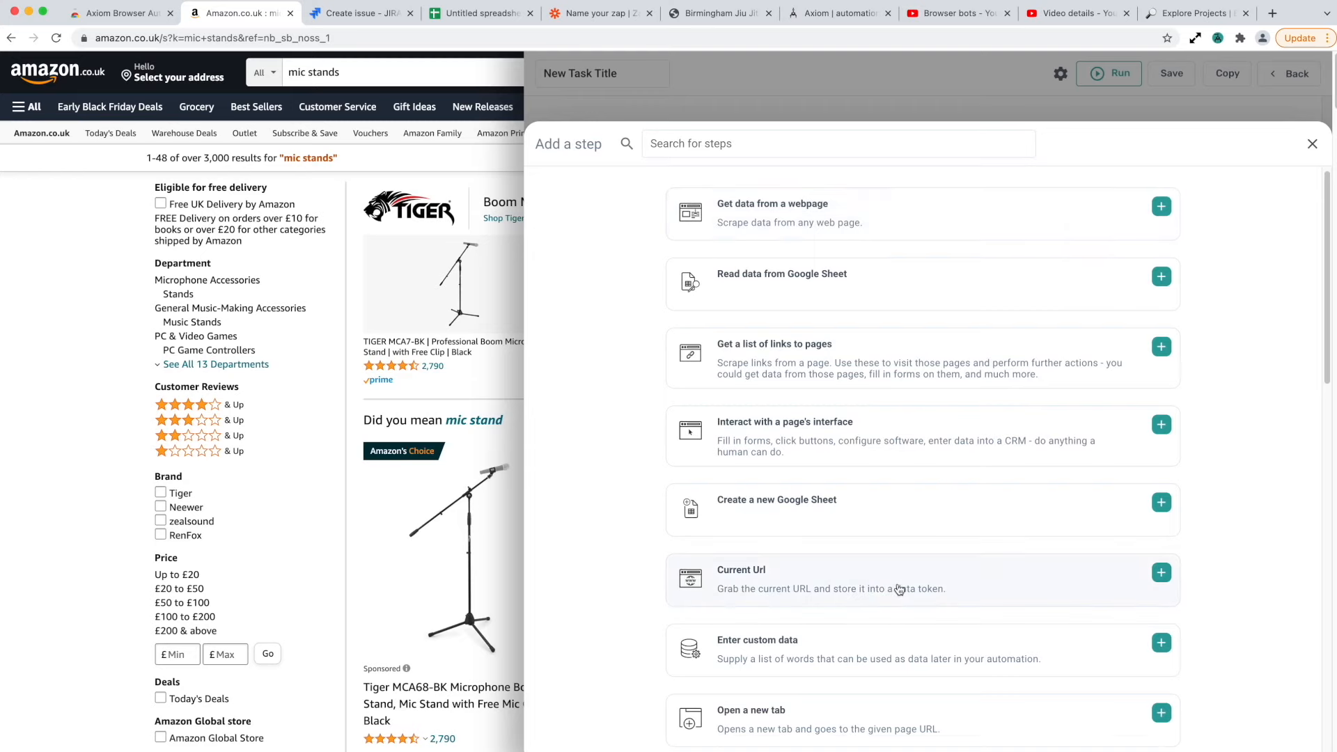
Look through the list of step types available for the new automation
{"action": "scroll", "coordinate": [899, 589], "scroll_direction": "down", "scroll_amount": 12}
{"action": "scroll", "coordinate": [899, 589], "scroll_direction": "up", "scroll_amount": 12}
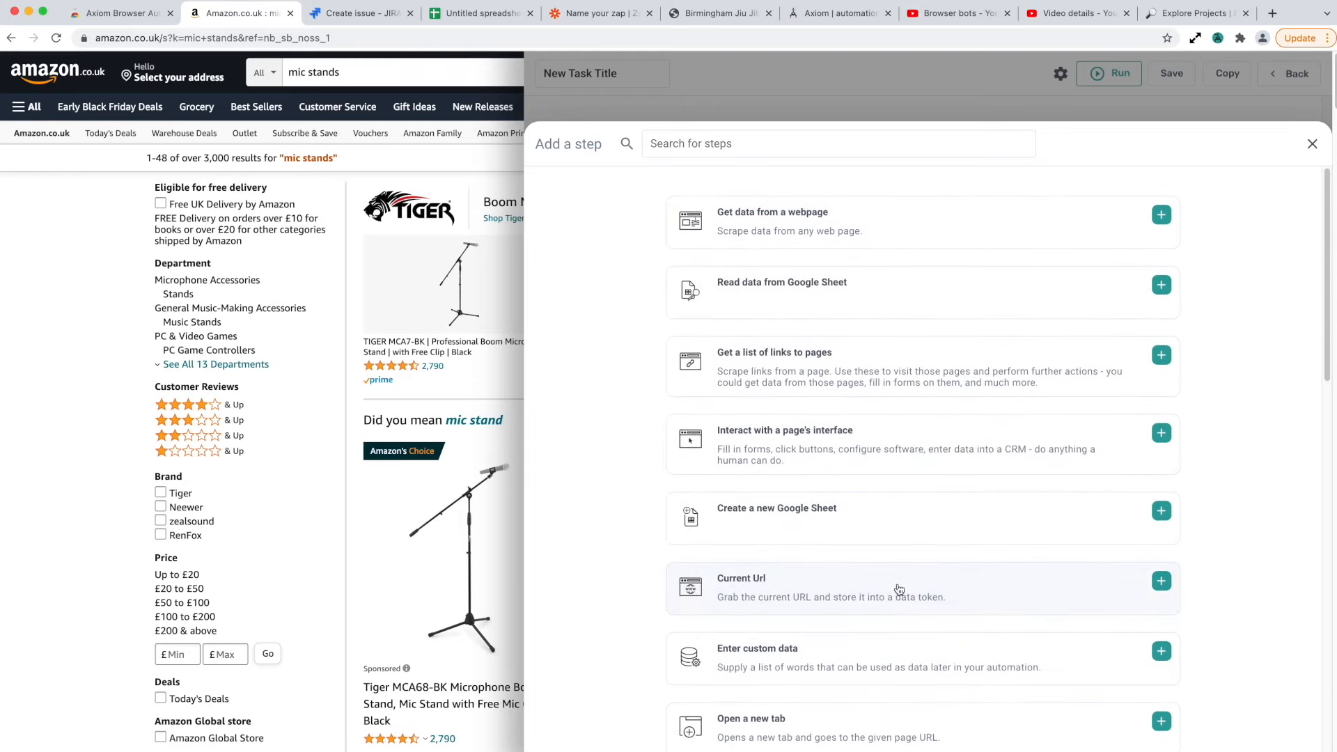
{"action": "scroll", "coordinate": [760, 410], "scroll_direction": "down", "scroll_amount": 10}
{"action": "scroll", "coordinate": [843, 304], "scroll_direction": "up", "scroll_amount": 8}
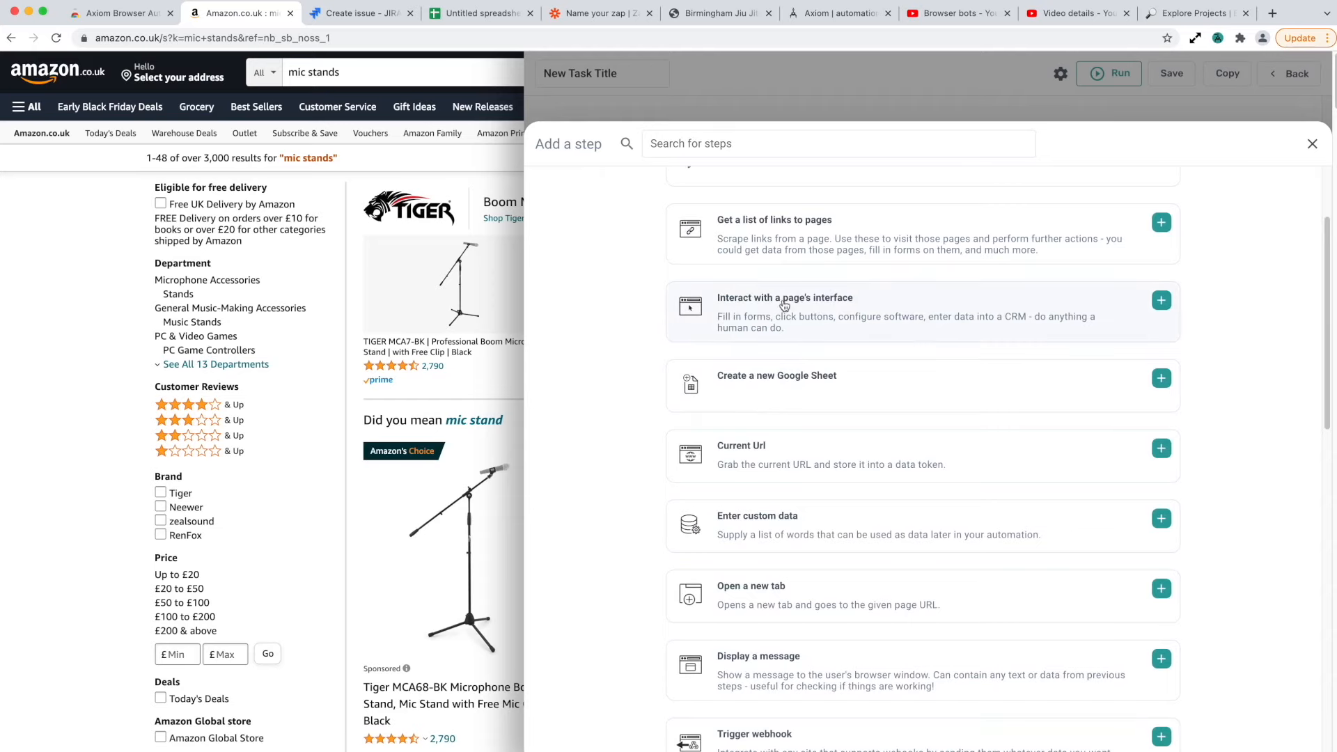
{"action": "scroll", "coordinate": [781, 307], "scroll_direction": "up", "scroll_amount": 2}
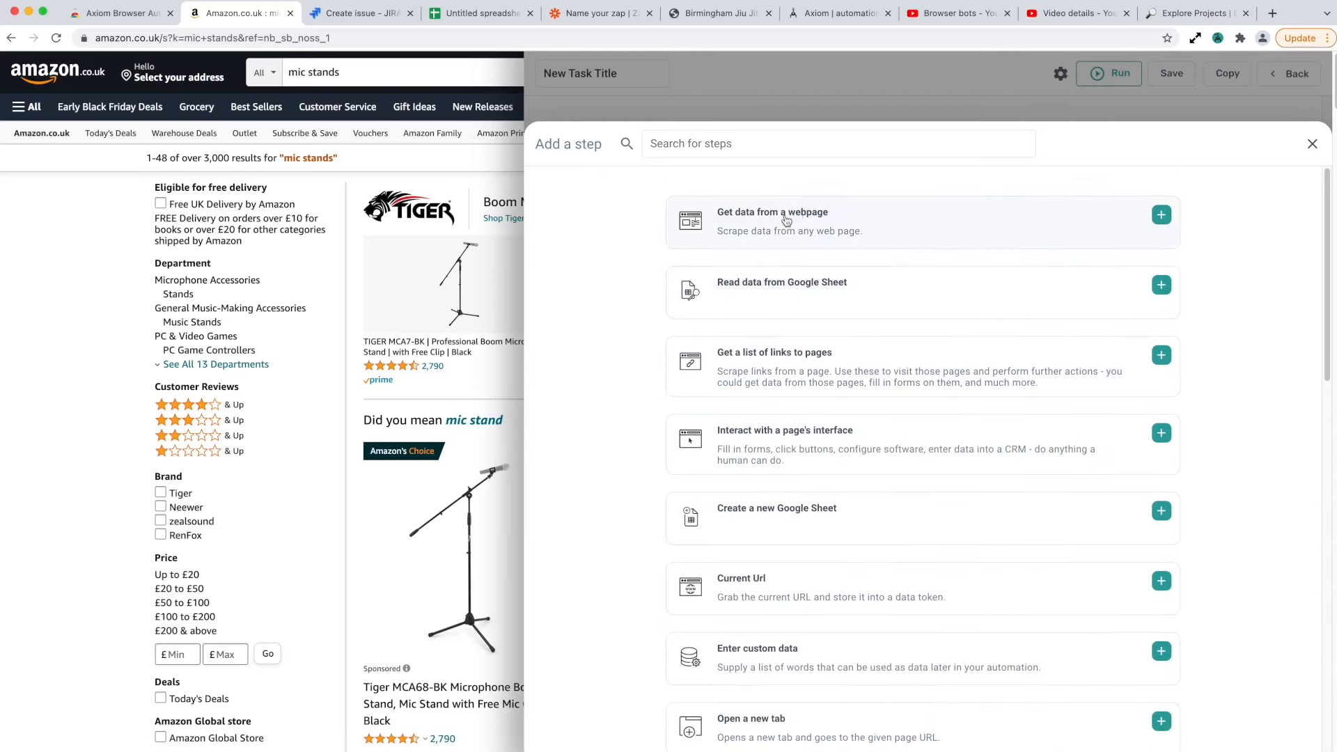
{"action": "scroll", "coordinate": [843, 557], "scroll_direction": "down", "scroll_amount": 3}
{"action": "scroll", "coordinate": [844, 557], "scroll_direction": "up", "scroll_amount": 3}
Search the step types for "api" and review the matching steps
{"action": "left_click", "coordinate": [745, 143]}
{"action": "type", "text": "api"}
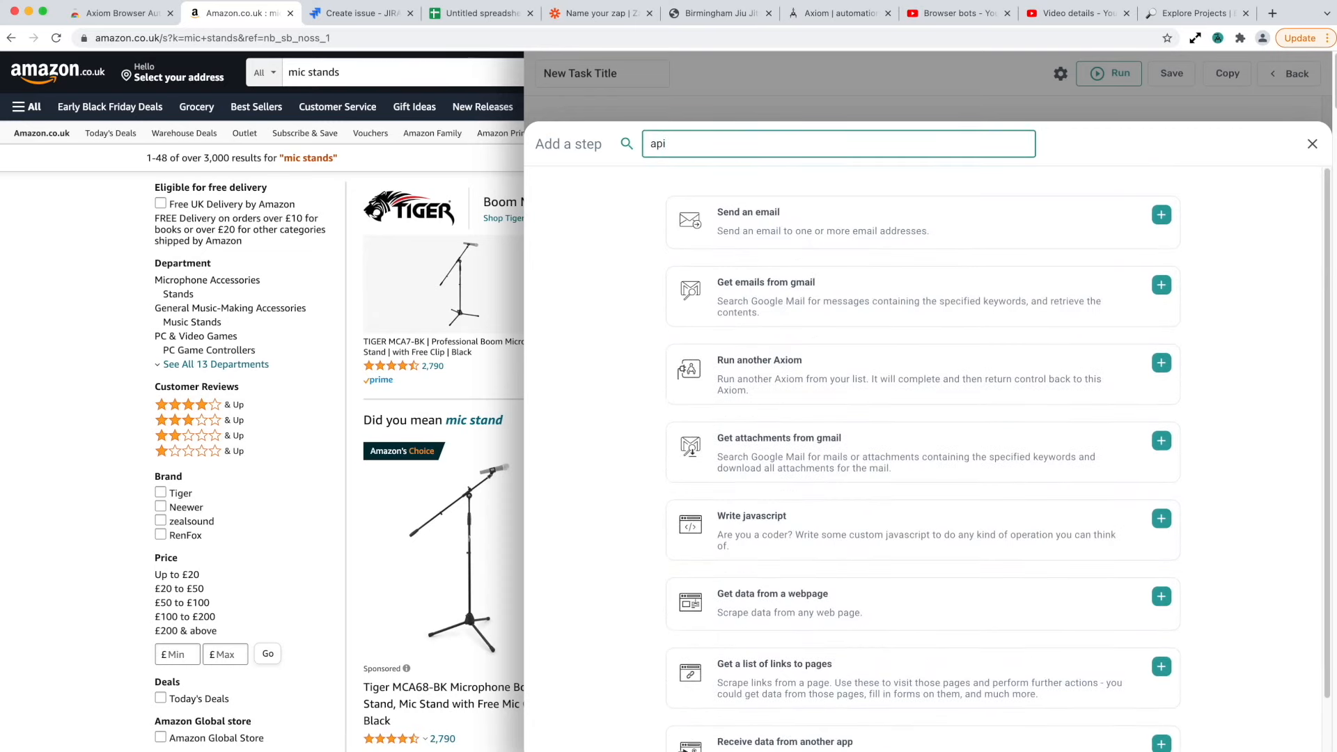
{"action": "scroll", "coordinate": [713, 329], "scroll_direction": "down", "scroll_amount": 2}
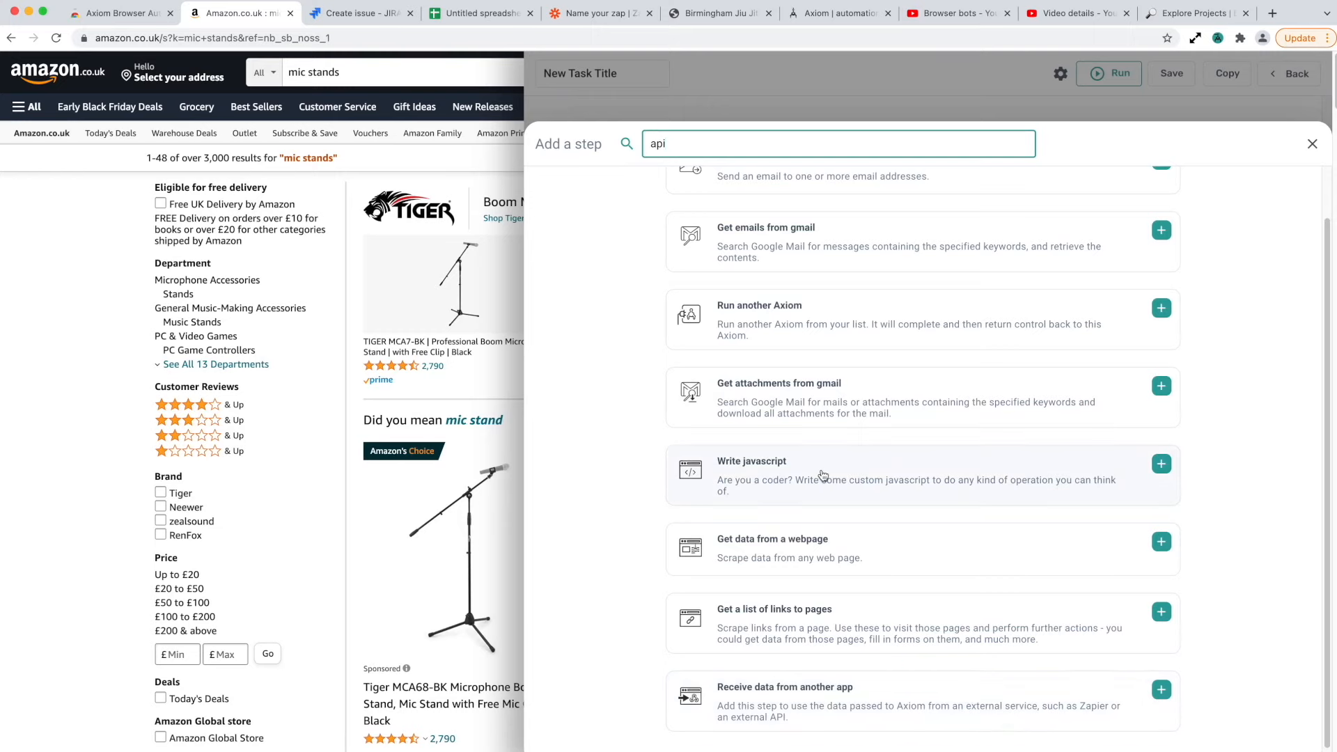
{"action": "scroll", "coordinate": [823, 475], "scroll_direction": "up", "scroll_amount": 2}
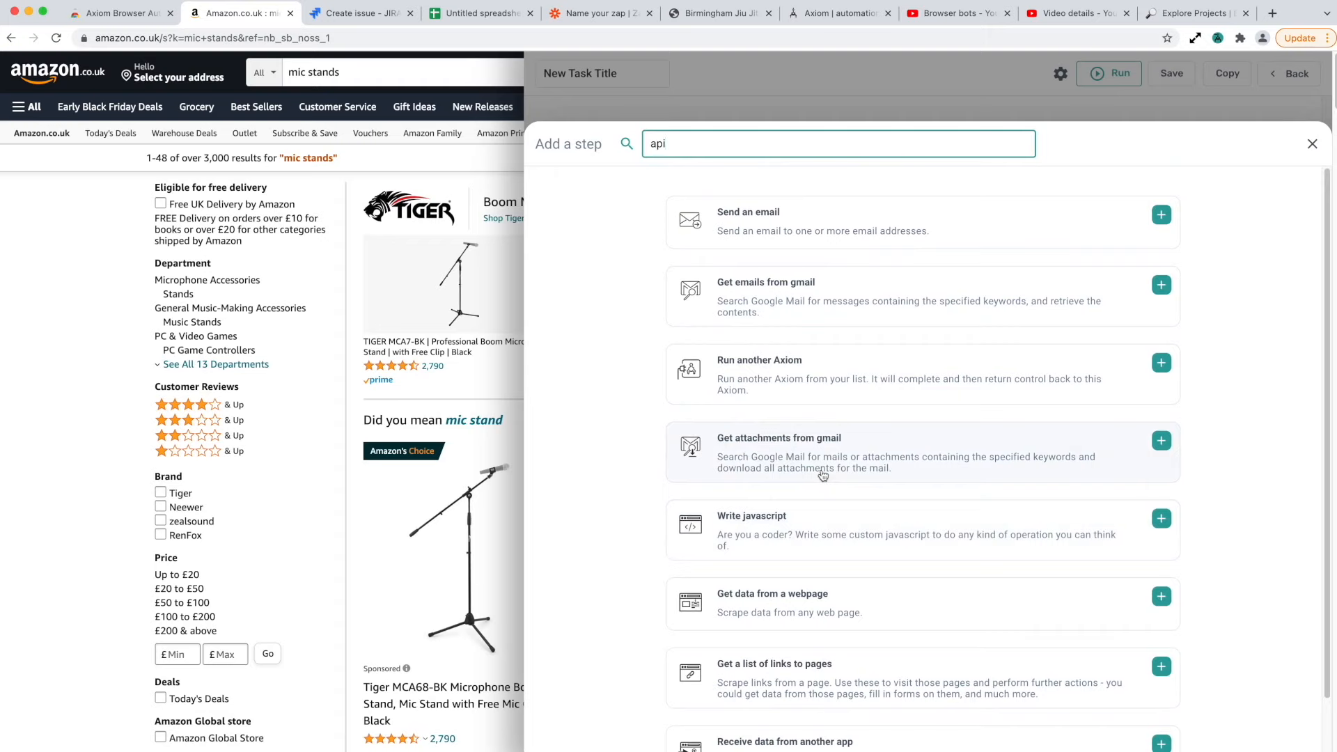
{"action": "scroll", "coordinate": [843, 291], "scroll_direction": "down", "scroll_amount": 5}
{"action": "scroll", "coordinate": [843, 291], "scroll_direction": "up", "scroll_amount": 5}
Clear the step search and add an "Interact with a page's interface" step to the automation
{"action": "key", "text": "BackSpace"}
{"action": "key", "text": "BackSpace"}
{"action": "key", "text": "BackSpace"}
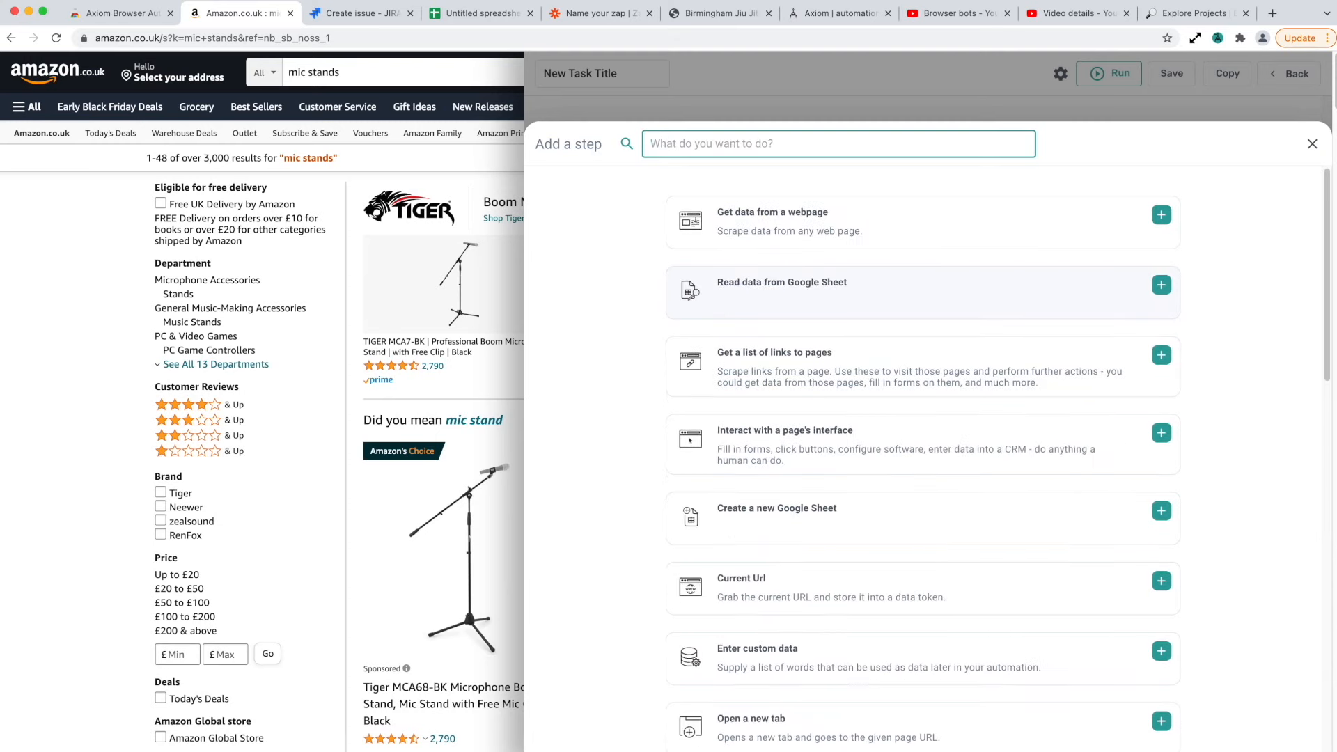
{"action": "left_click", "coordinate": [838, 426]}
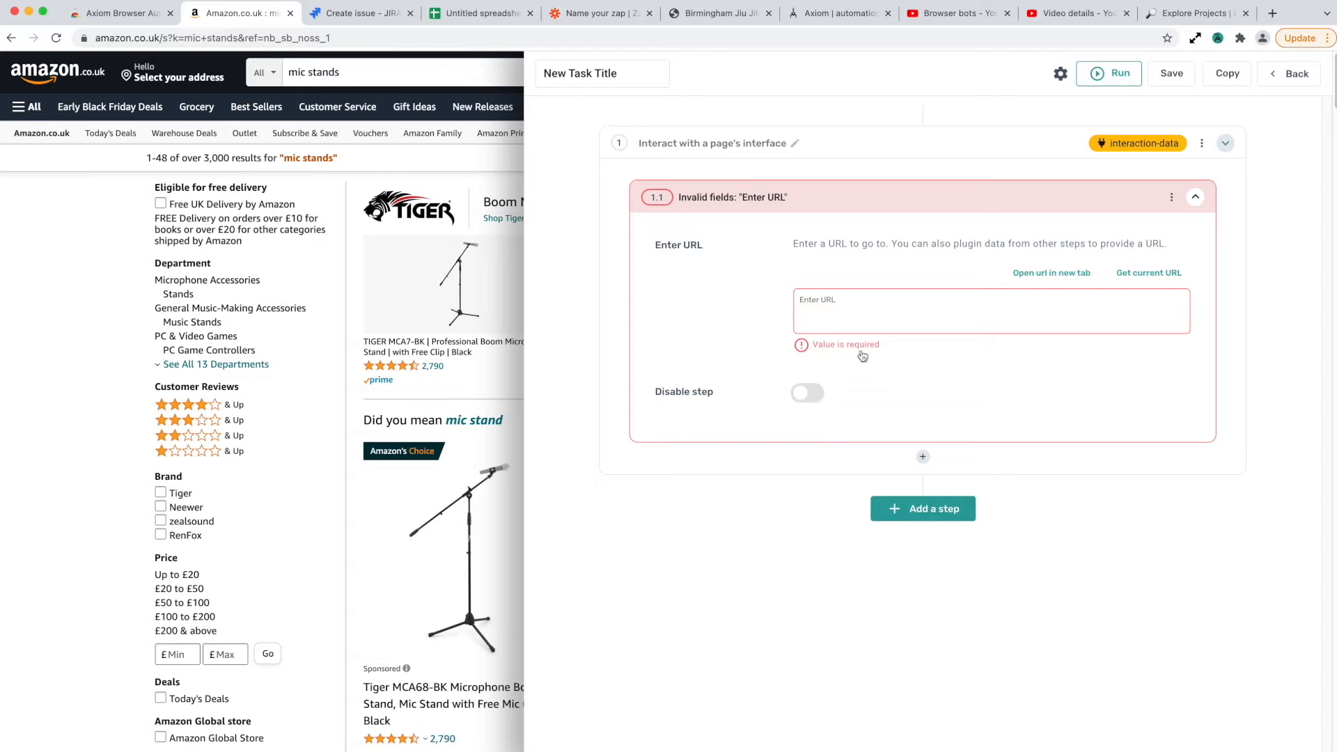
Examine the sub-steps that can be added inside the page interaction step, then close the list without adding one
{"action": "left_click", "coordinate": [924, 456]}
{"action": "scroll", "coordinate": [827, 527], "scroll_direction": "down", "scroll_amount": 5}
{"action": "scroll", "coordinate": [827, 530], "scroll_direction": "up", "scroll_amount": 3}
{"action": "scroll", "coordinate": [827, 530], "scroll_direction": "up", "scroll_amount": 3}
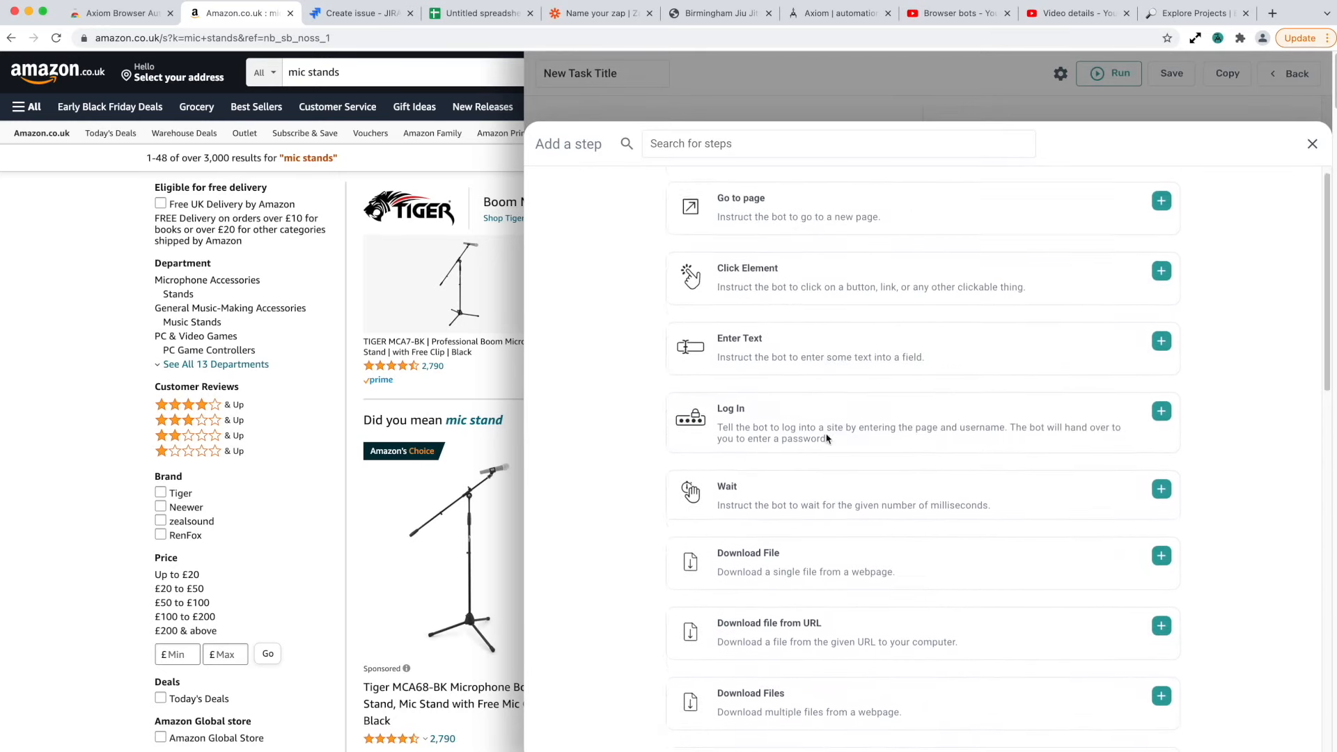
{"action": "scroll", "coordinate": [820, 529], "scroll_direction": "down", "scroll_amount": 3}
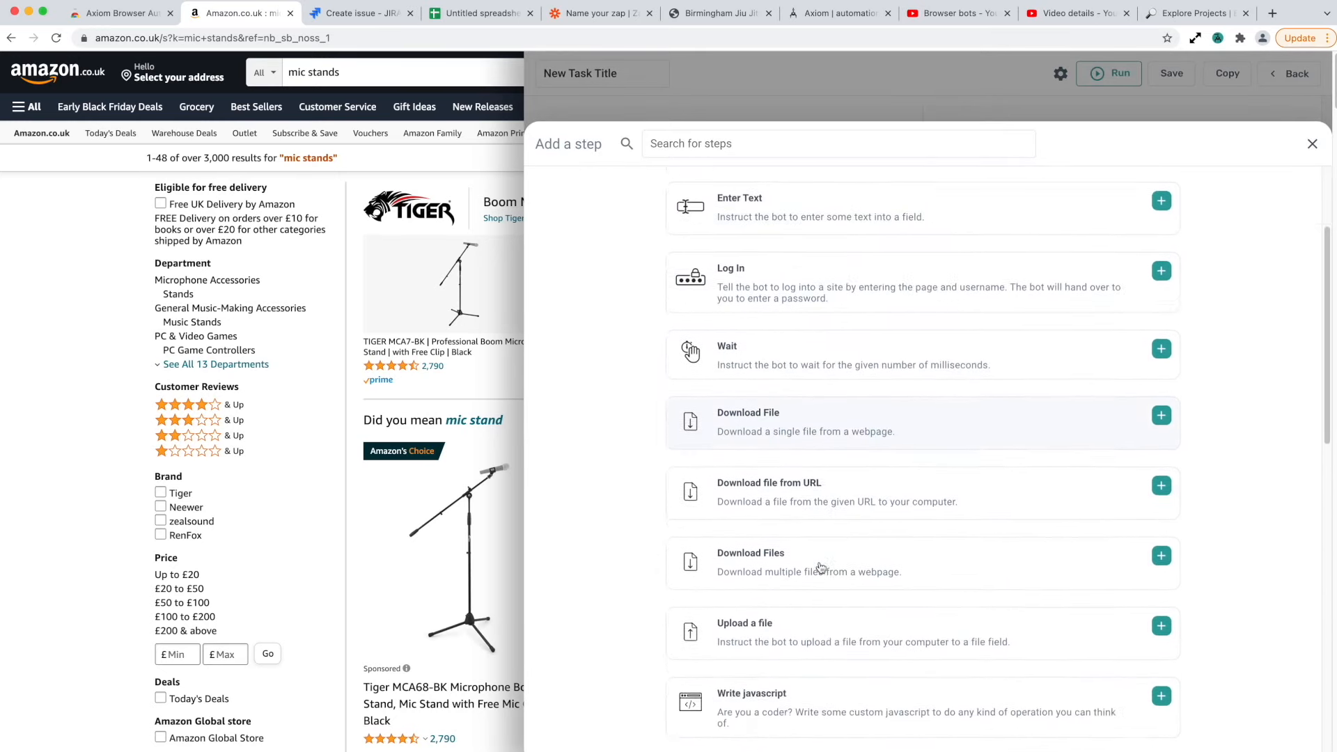
{"action": "scroll", "coordinate": [821, 567], "scroll_direction": "down", "scroll_amount": 3}
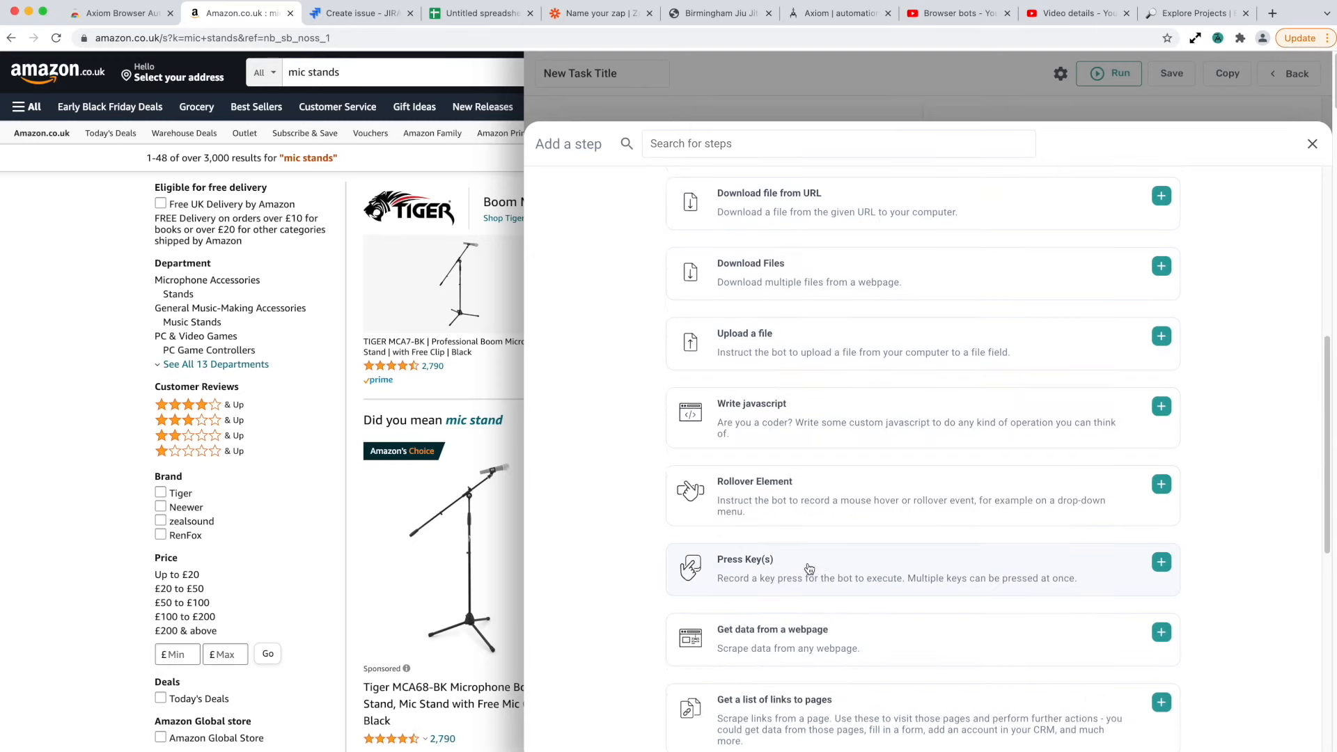
{"action": "scroll", "coordinate": [809, 569], "scroll_direction": "down", "scroll_amount": 6}
{"action": "scroll", "coordinate": [809, 570], "scroll_direction": "up", "scroll_amount": 12}
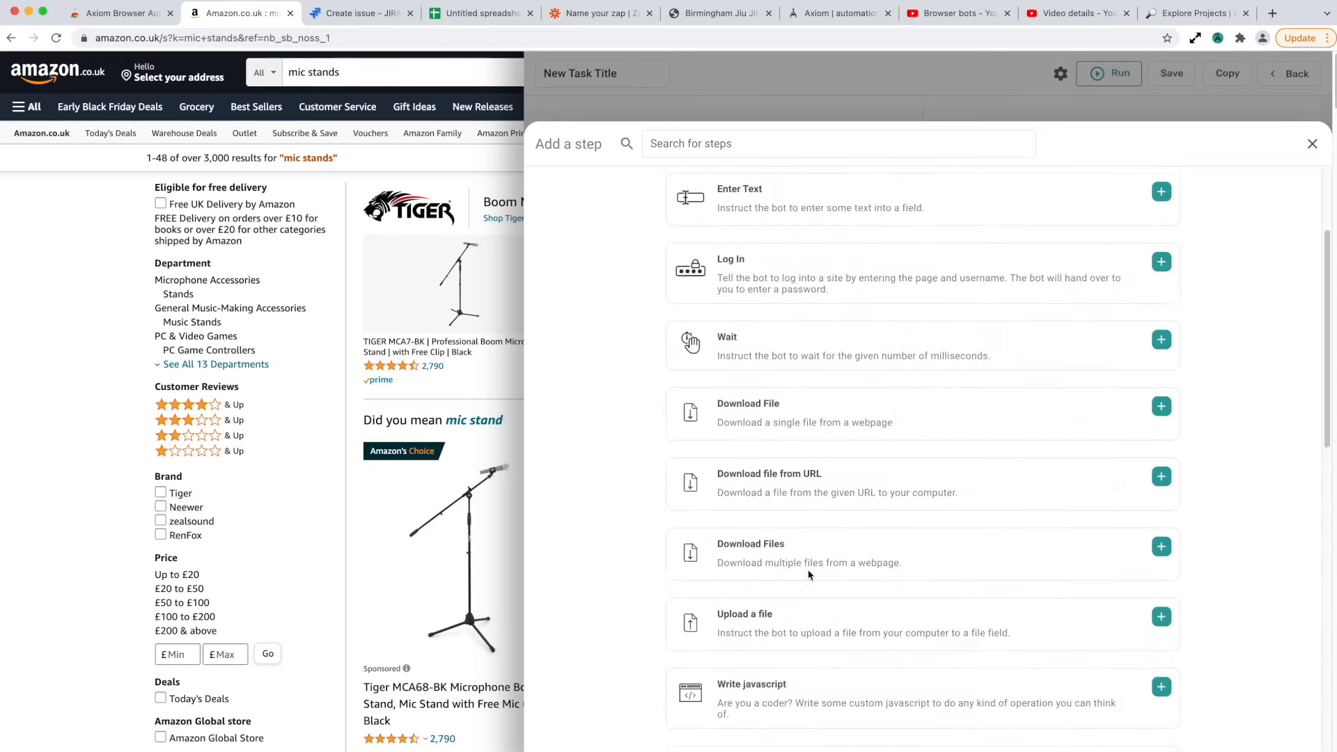
{"action": "left_click", "coordinate": [1311, 143]}
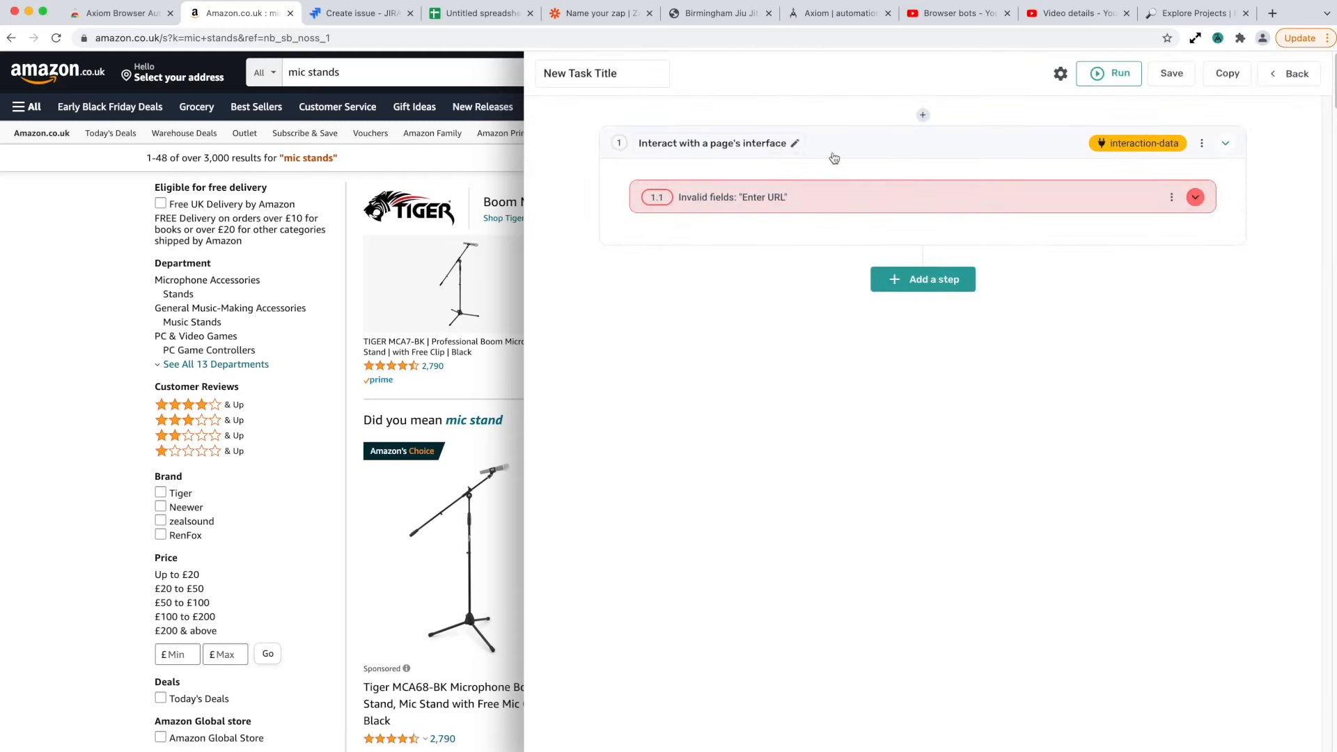
Fill the Go to page sub-step's URL with the current page's URL and collapse the sub-step
{"action": "left_click", "coordinate": [894, 199]}
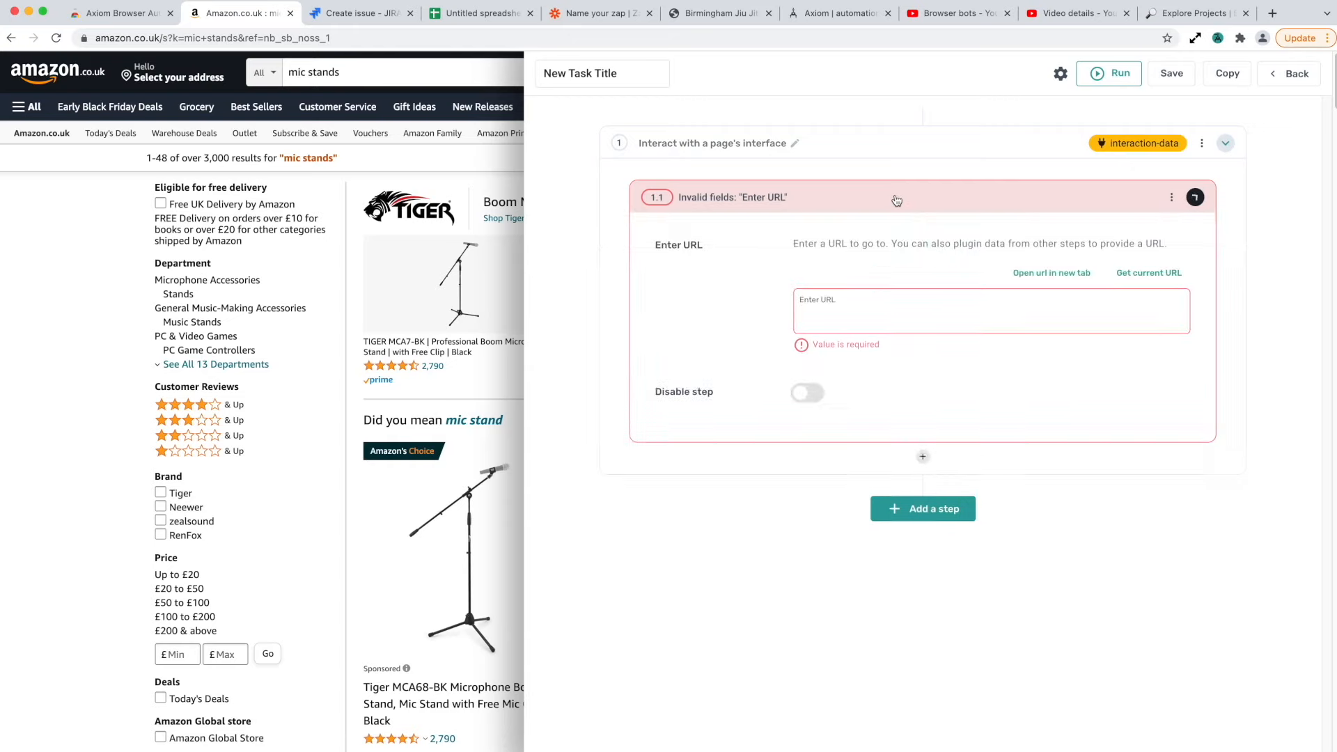
{"action": "left_click", "coordinate": [1139, 274]}
{"action": "left_click", "coordinate": [970, 206]}
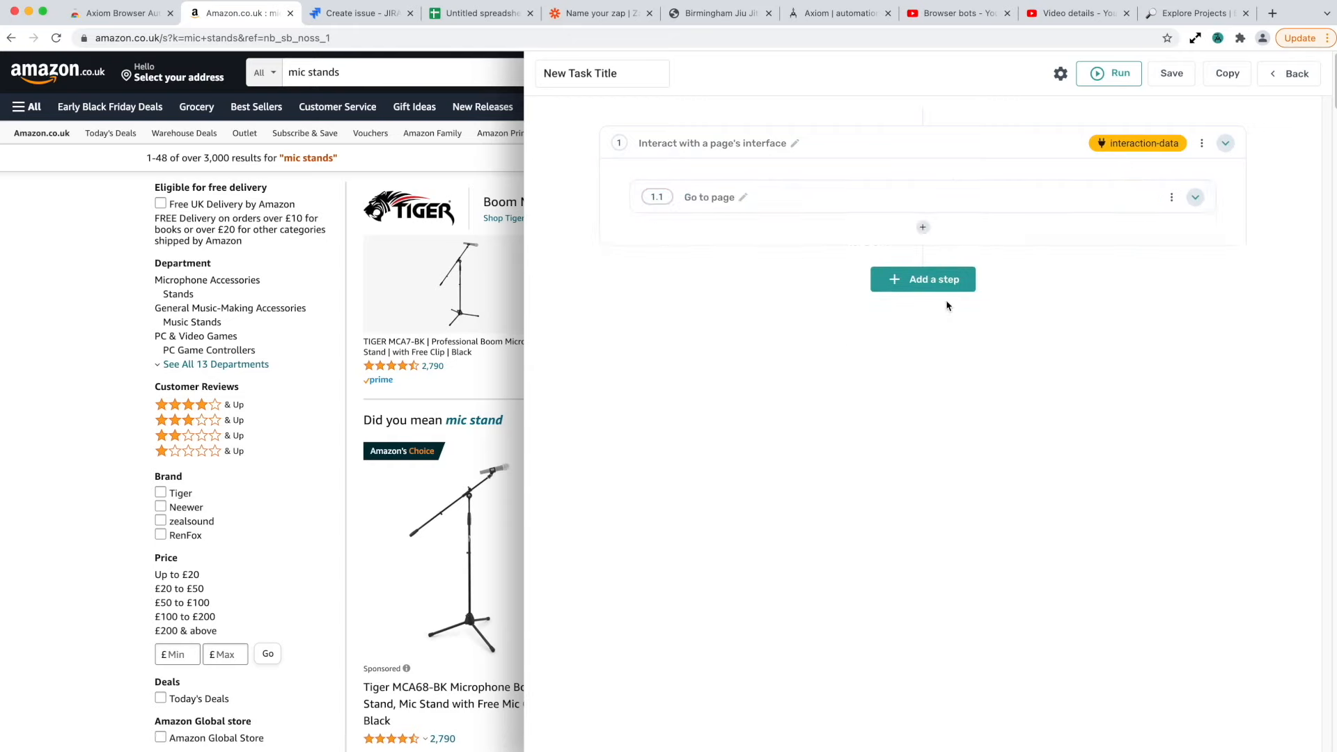
Add a "Get data from a webpage" sub-step after Go to page, searching the sub-steps for "get"
{"action": "left_click", "coordinate": [923, 227]}
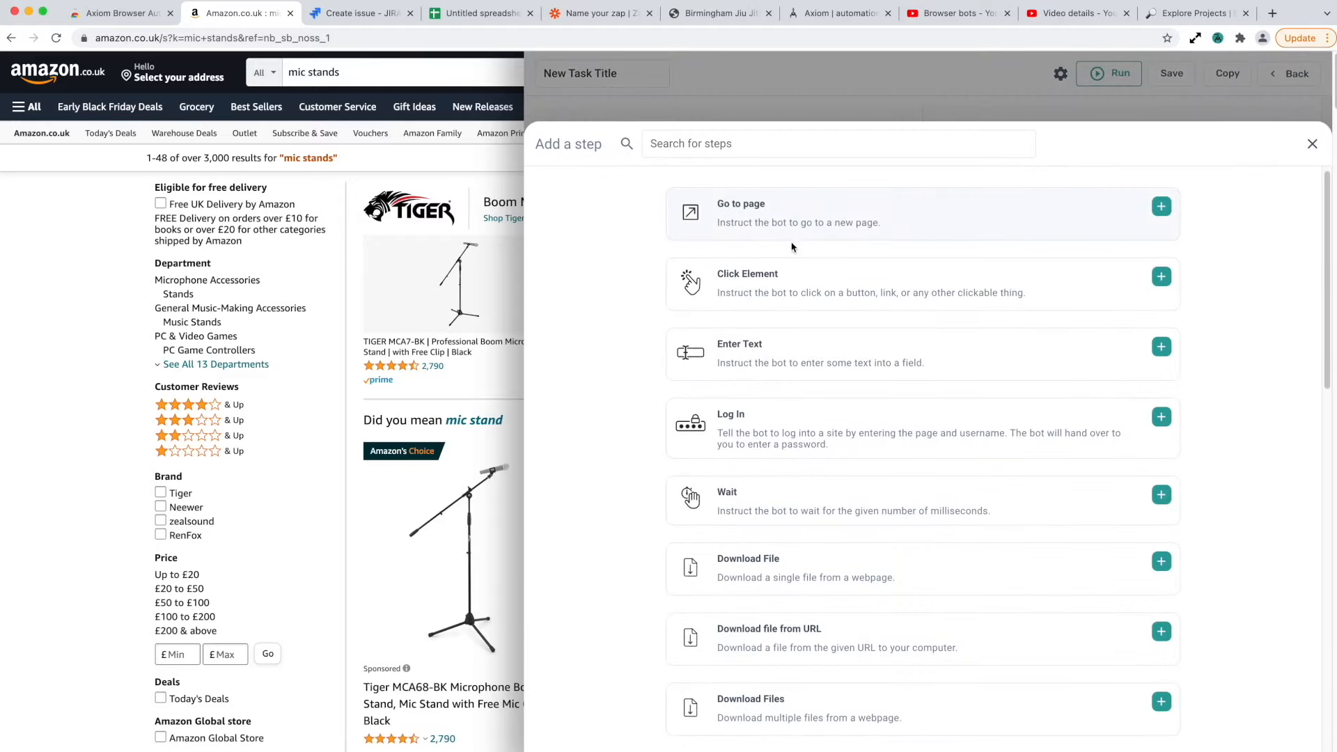
{"action": "left_click", "coordinate": [742, 147]}
{"action": "type", "text": "get"}
{"action": "left_click", "coordinate": [779, 291]}
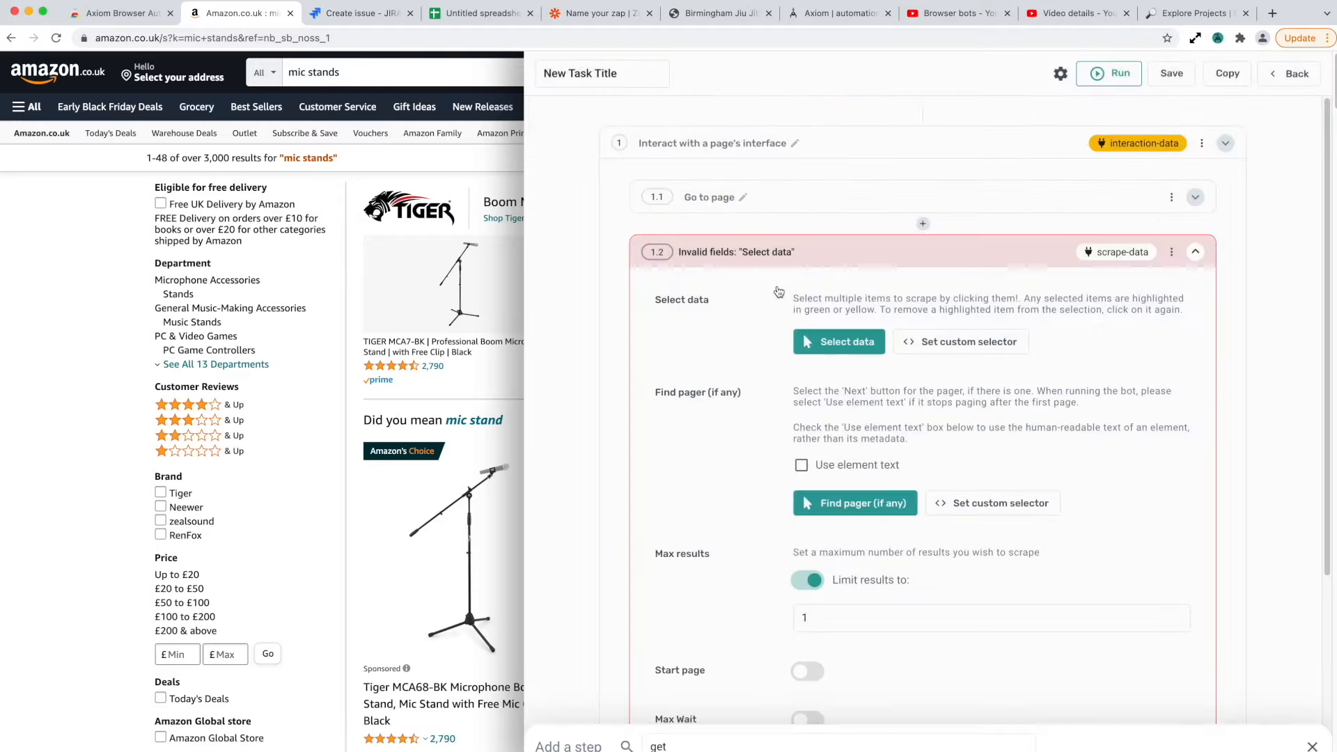
Select the sponsored Tiger product titles as Column A and their ratings as Column B of the data to scrape
{"action": "left_click", "coordinate": [830, 346]}
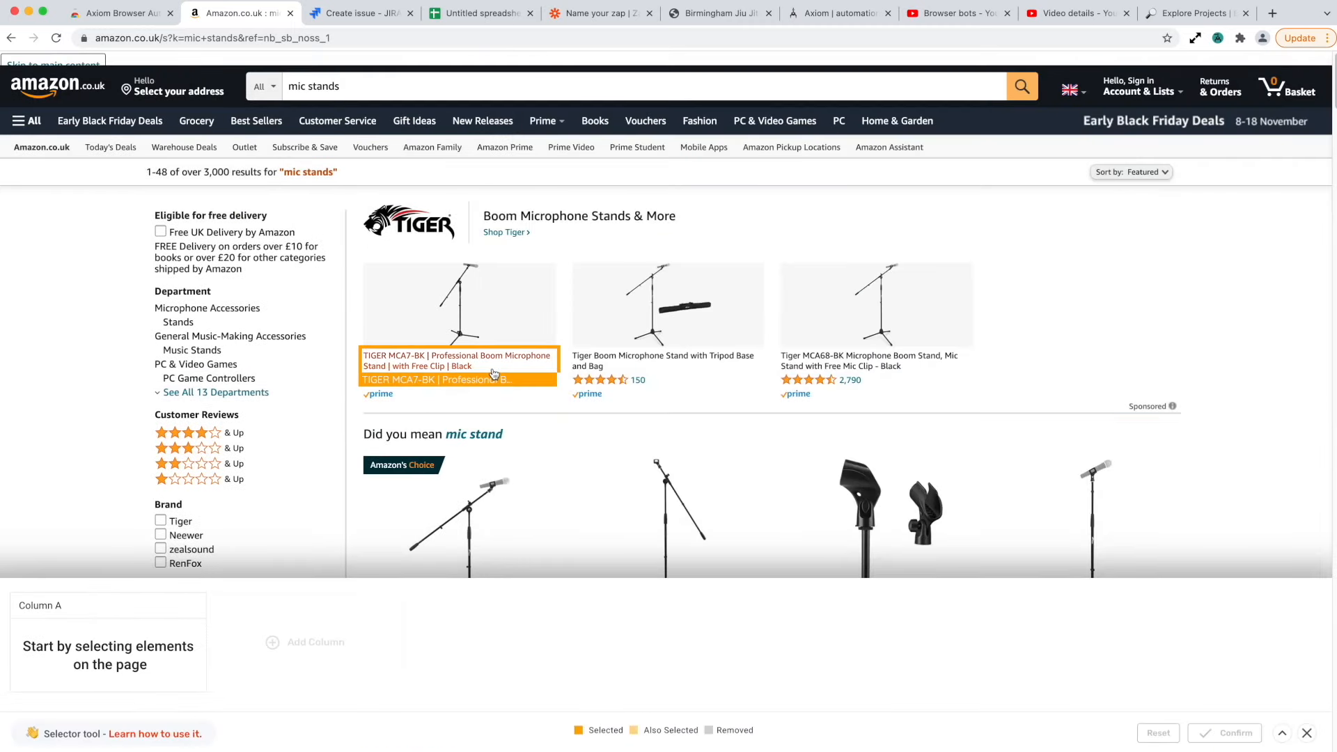
{"action": "left_click", "coordinate": [493, 374]}
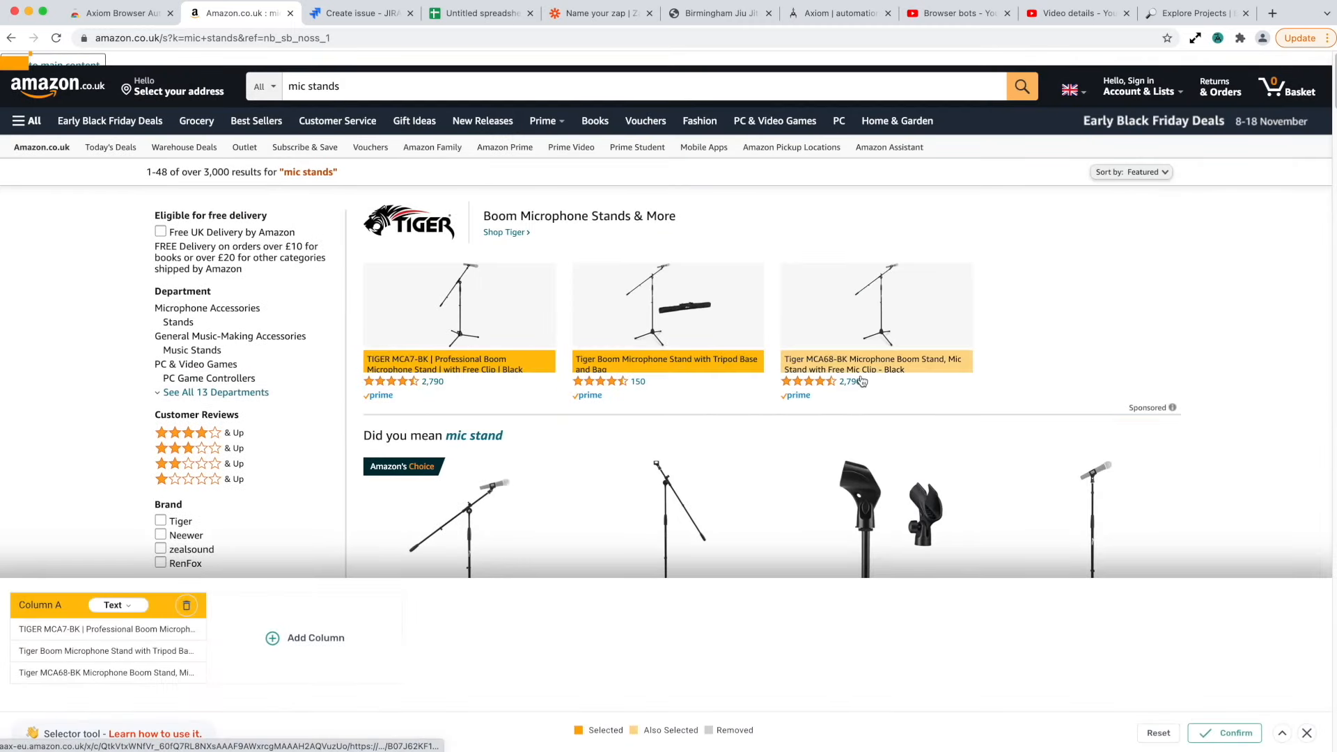
{"action": "left_click", "coordinate": [305, 522]}
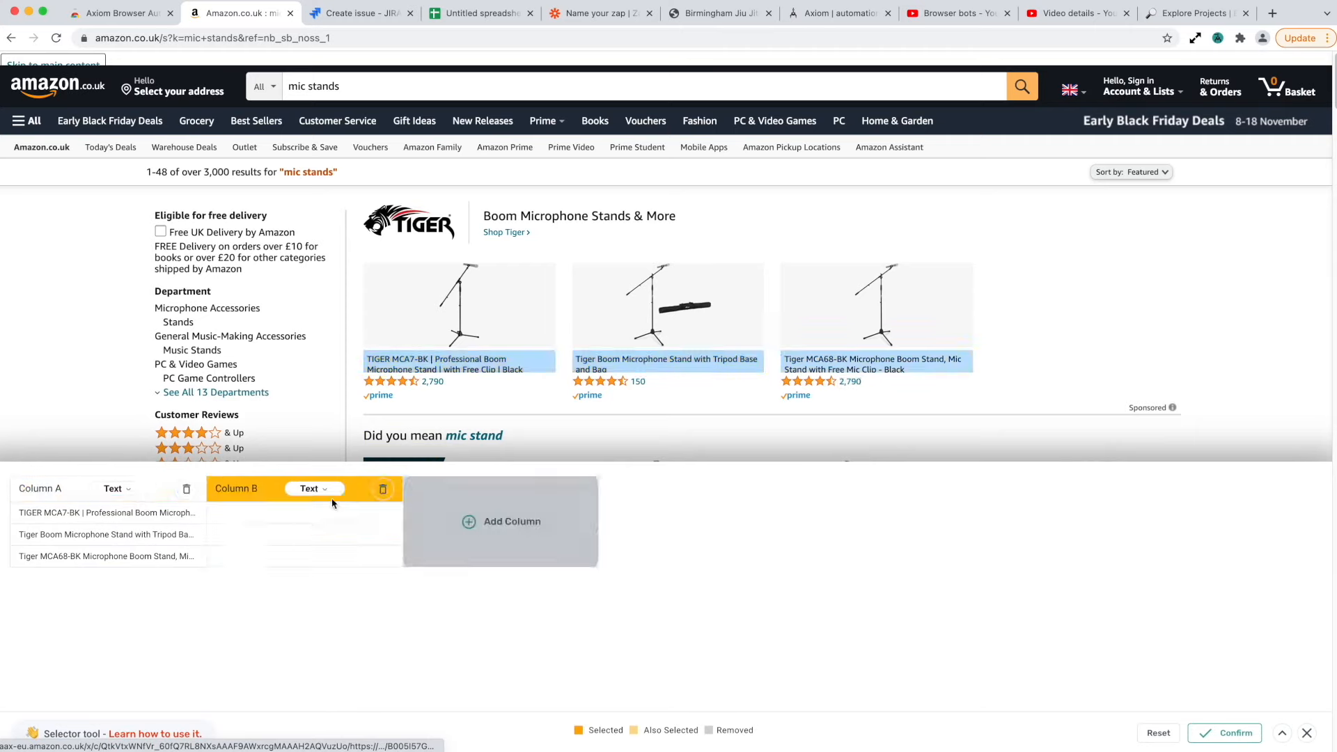
{"action": "left_click", "coordinate": [475, 388]}
{"action": "left_click", "coordinate": [661, 391]}
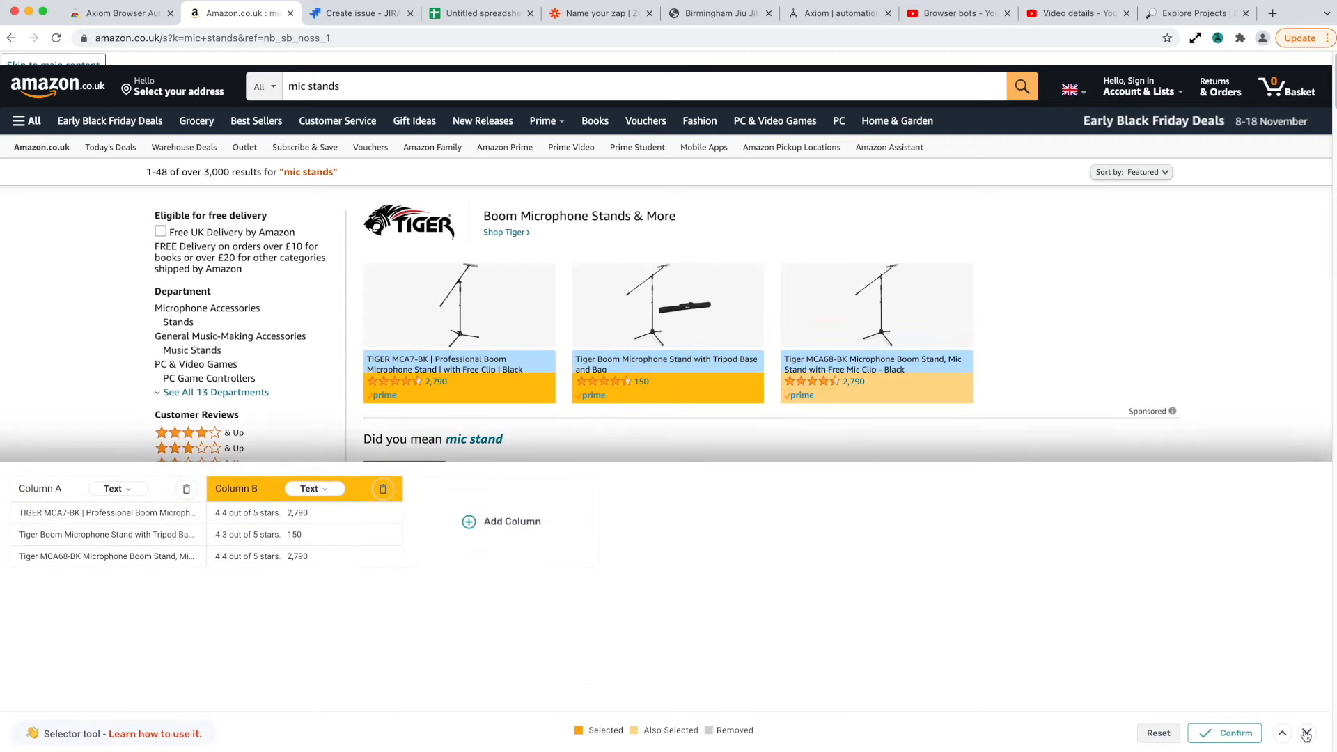
Switch to the Jira Create issue page with the Axiom automation builder open over it
{"action": "left_click", "coordinate": [359, 13]}
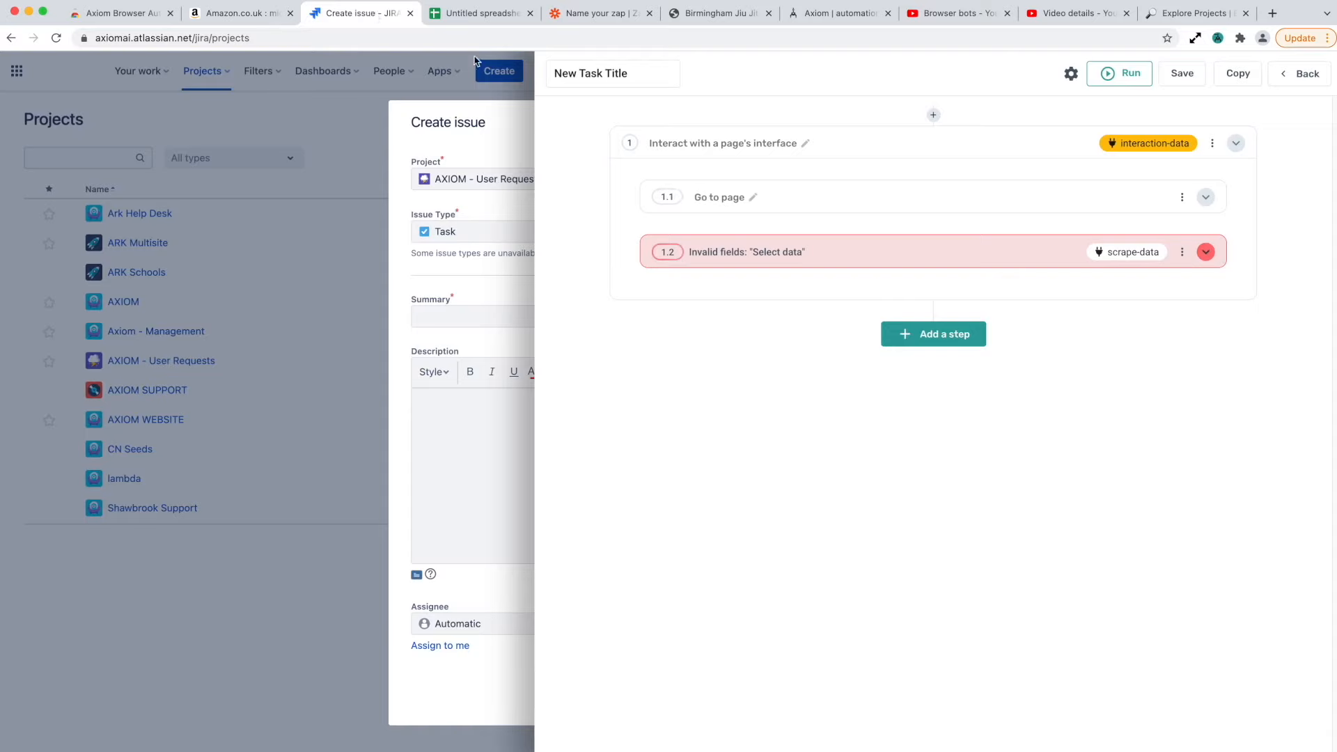
{"action": "left_click", "coordinate": [1218, 40]}
{"action": "left_click", "coordinate": [1217, 39]}
Delete the "Get data from a webpage" sub-step from the page interaction step
{"action": "left_click", "coordinate": [1182, 252]}
{"action": "left_click", "coordinate": [1176, 283]}
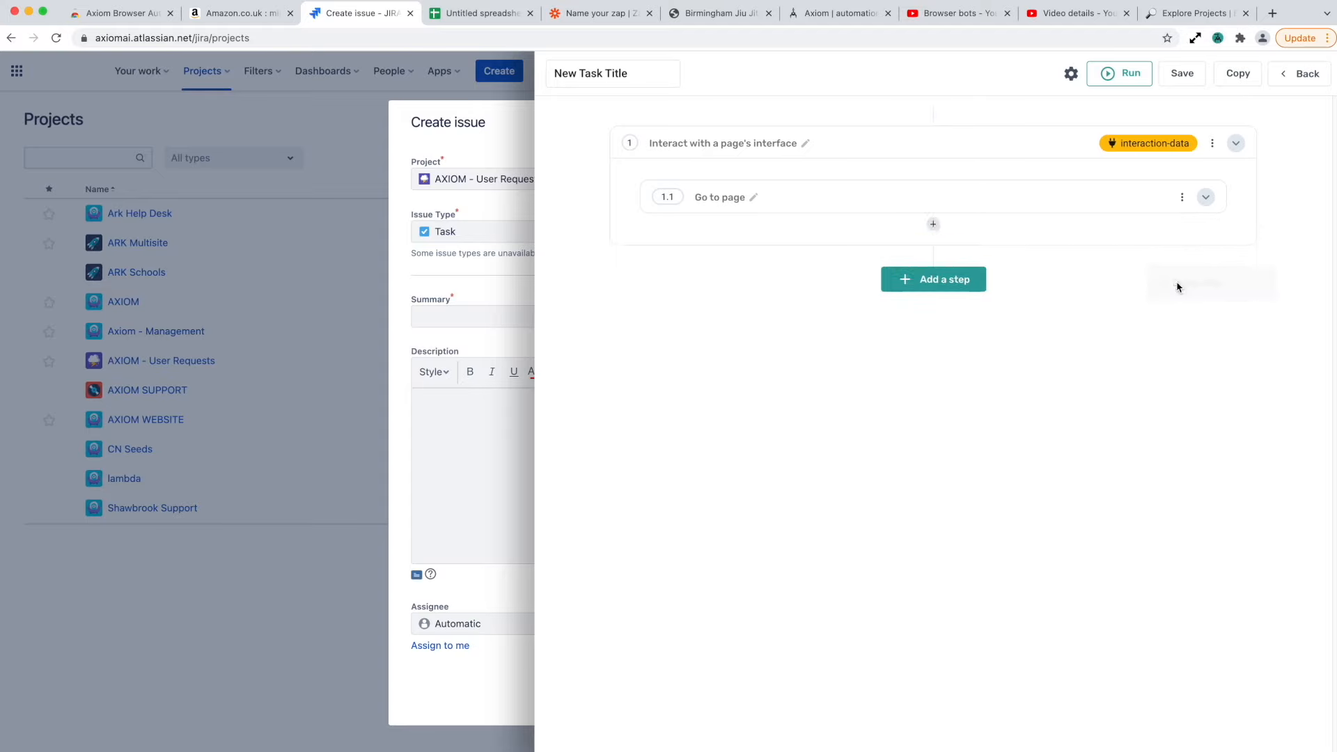
Add an Enter Text sub-step after Go to page and target the Jira issue's Summary field
{"action": "left_click", "coordinate": [934, 229]}
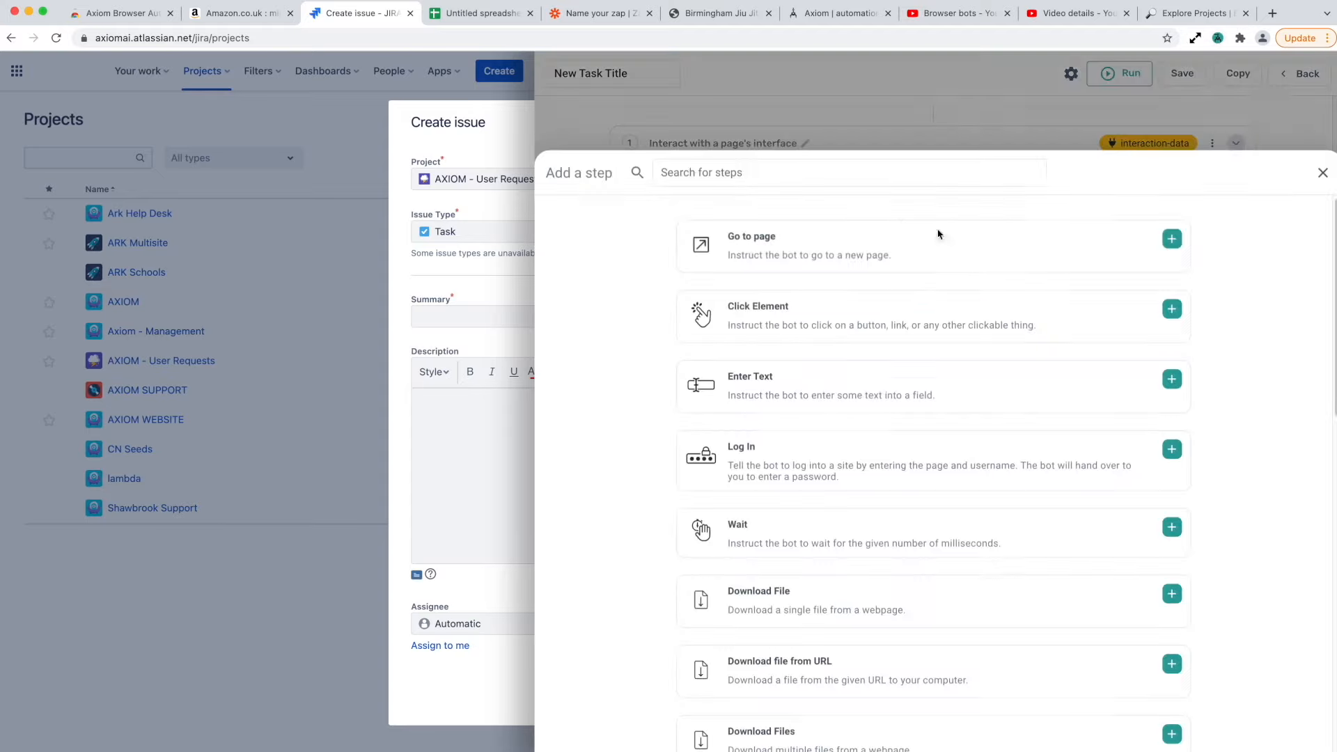
{"action": "left_click", "coordinate": [897, 355]}
{"action": "left_click", "coordinate": [860, 411]}
{"action": "left_click", "coordinate": [653, 316]}
{"action": "left_click", "coordinate": [1014, 739]}
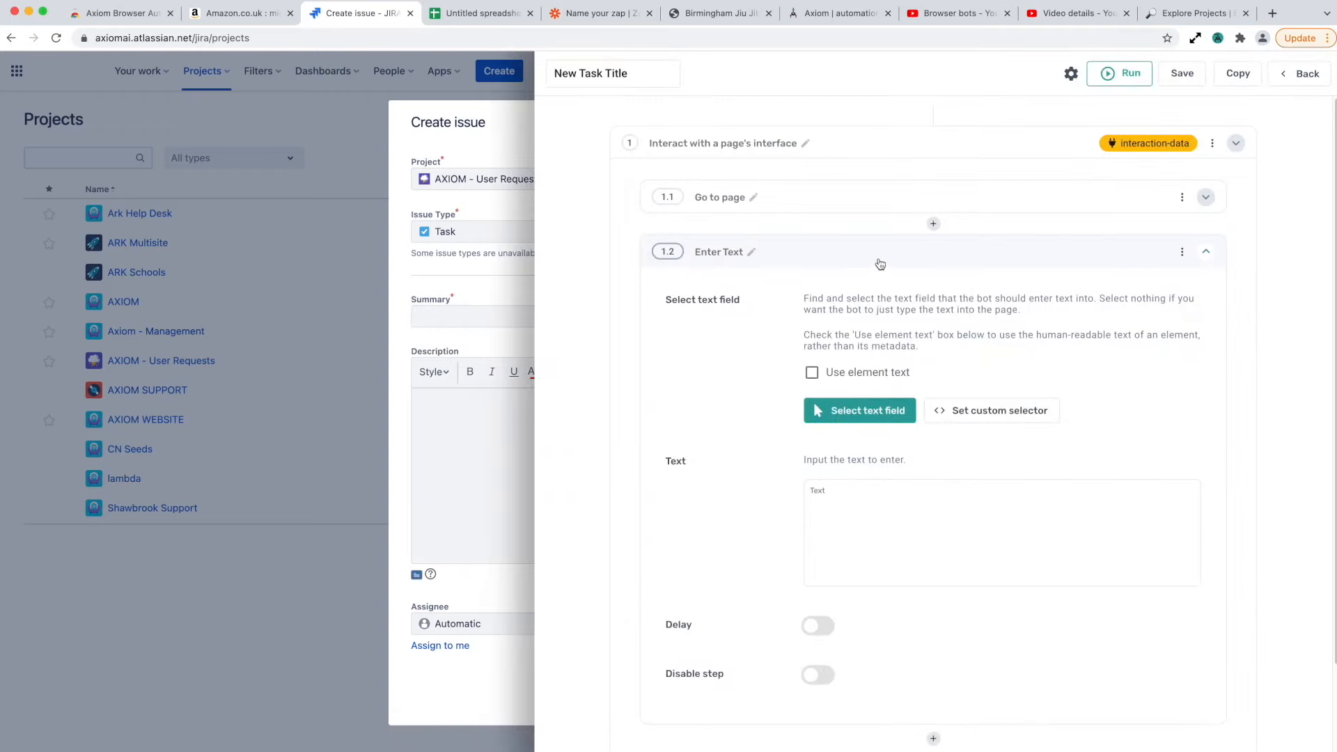
Add a second Enter Text sub-step that targets the Jira issue's Description field and enters the text "dadasd"
{"action": "left_click", "coordinate": [880, 263]}
{"action": "left_click", "coordinate": [933, 282]}
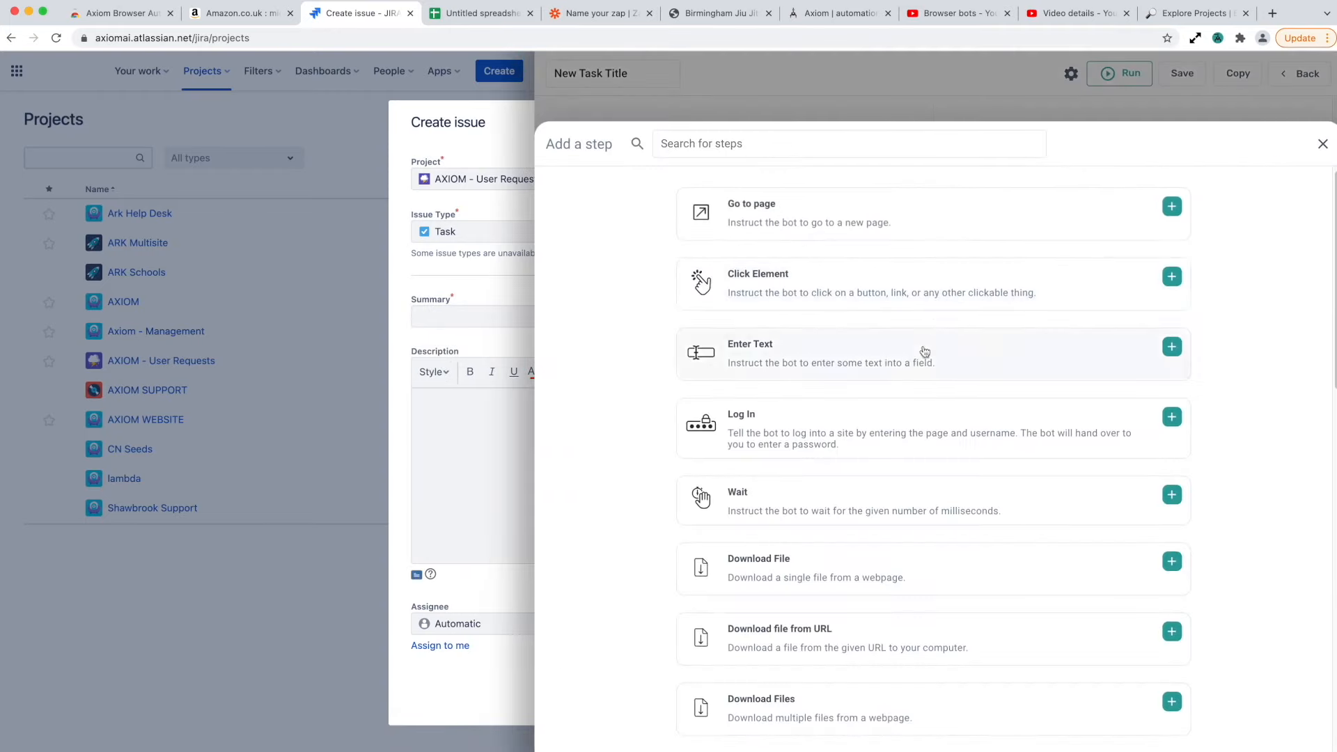
{"action": "left_click", "coordinate": [875, 348]}
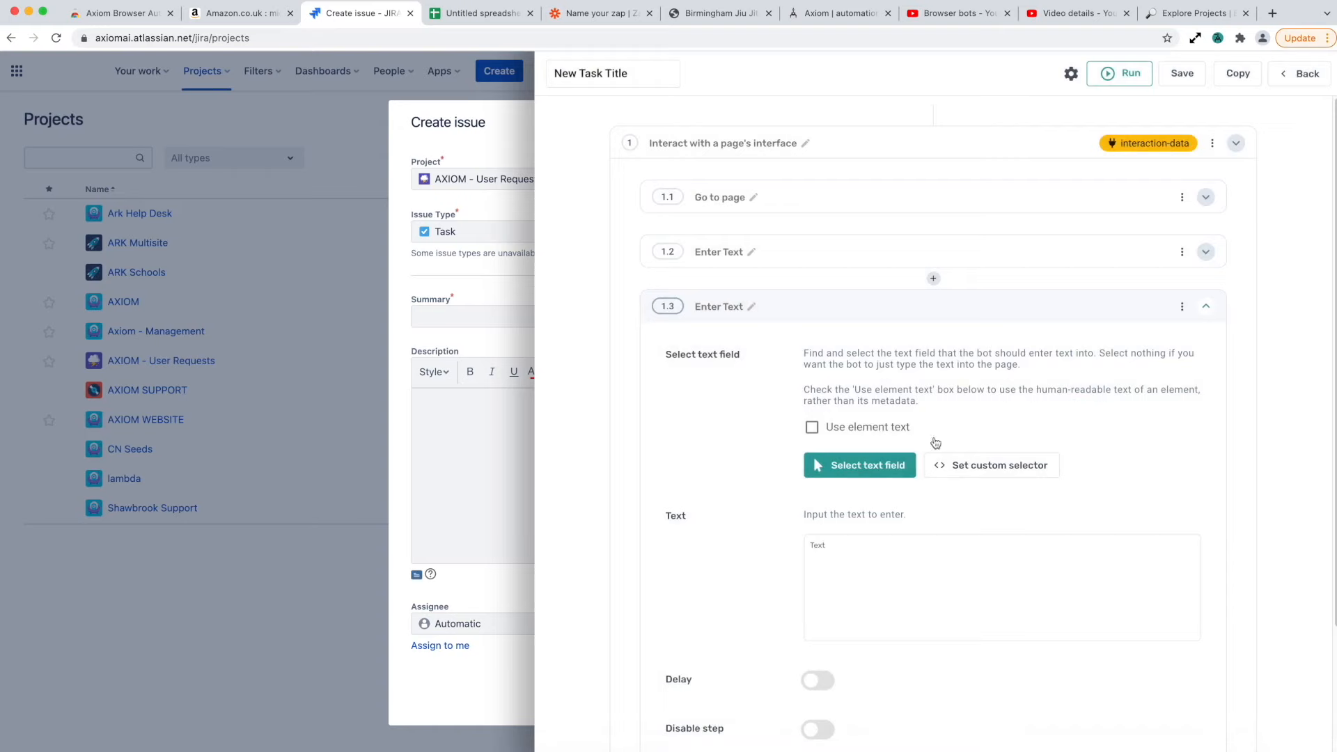
{"action": "left_click", "coordinate": [898, 465]}
{"action": "left_click", "coordinate": [646, 433]}
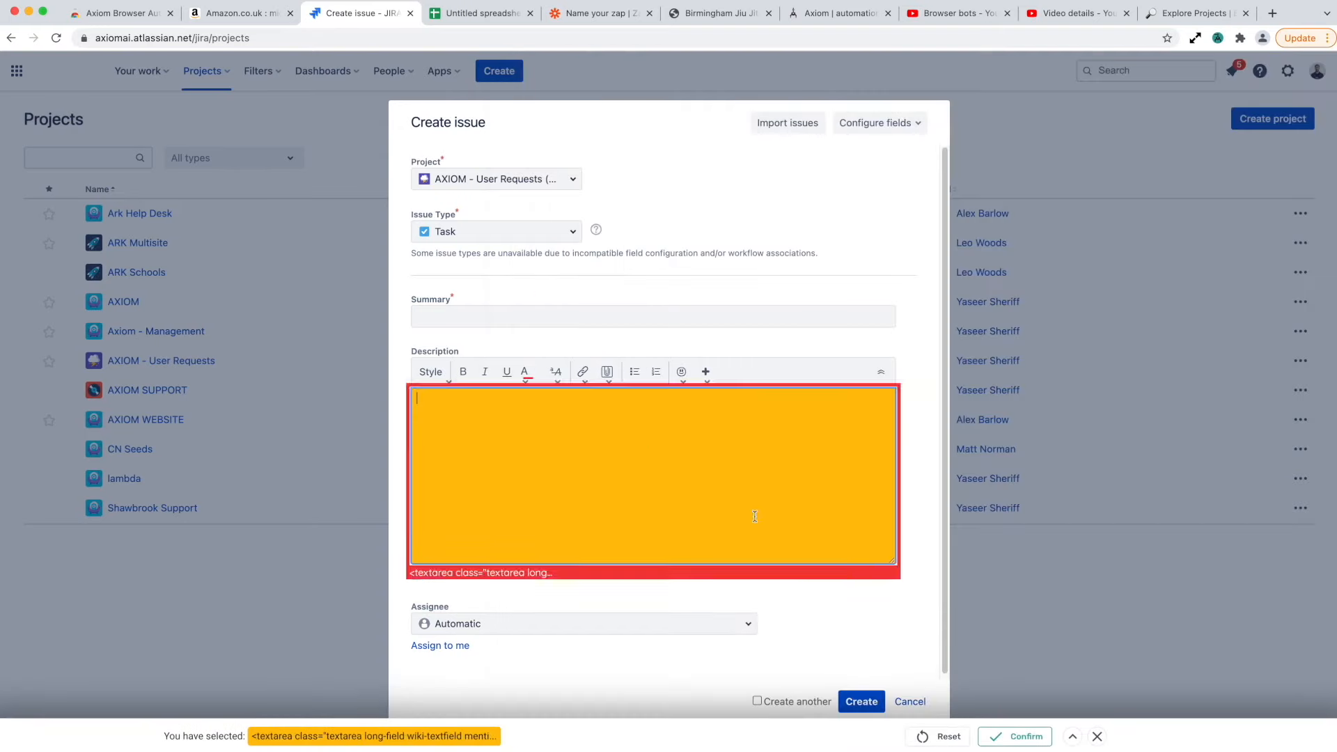
{"action": "left_click", "coordinate": [1006, 736]}
{"action": "left_click", "coordinate": [930, 587]}
{"action": "type", "text": "asdasd"}
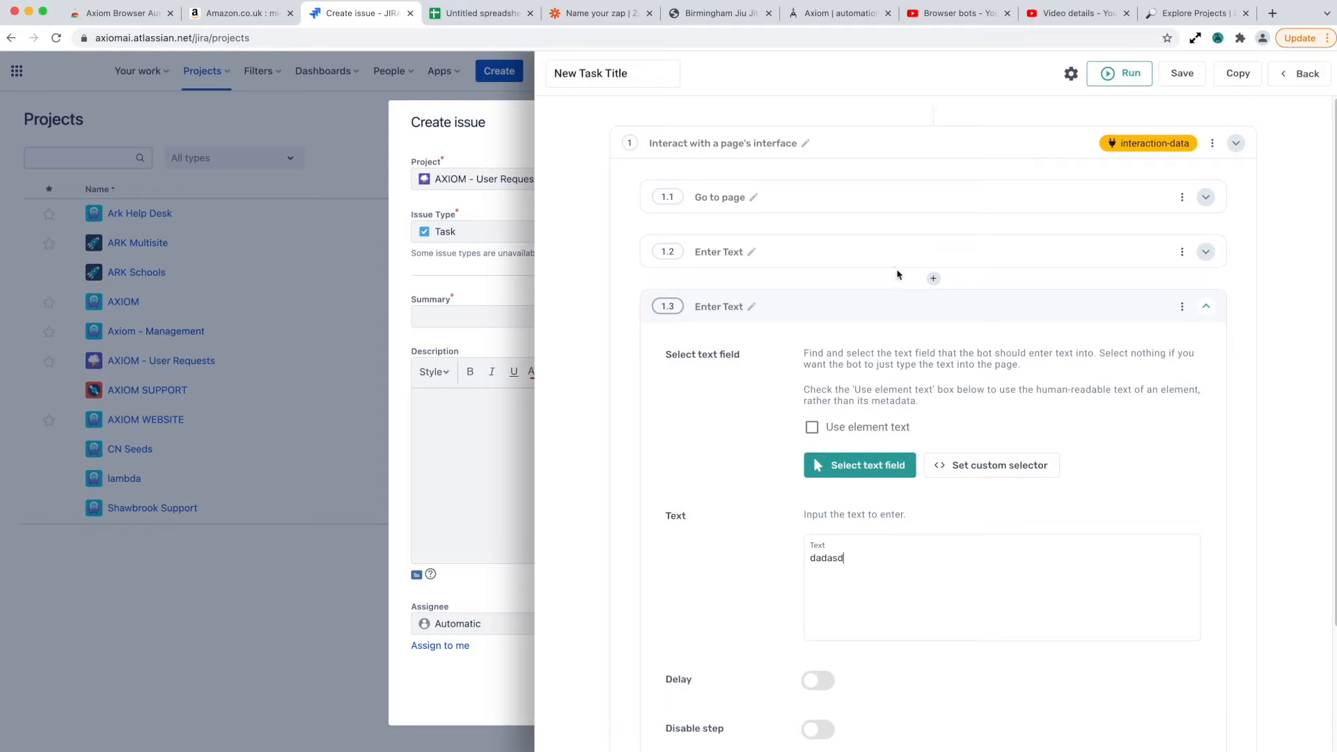
Open the text box of the Summary field's Enter Text sub-step, then collapse the sub-steps
{"action": "left_click", "coordinate": [873, 249]}
{"action": "left_click", "coordinate": [874, 513]}
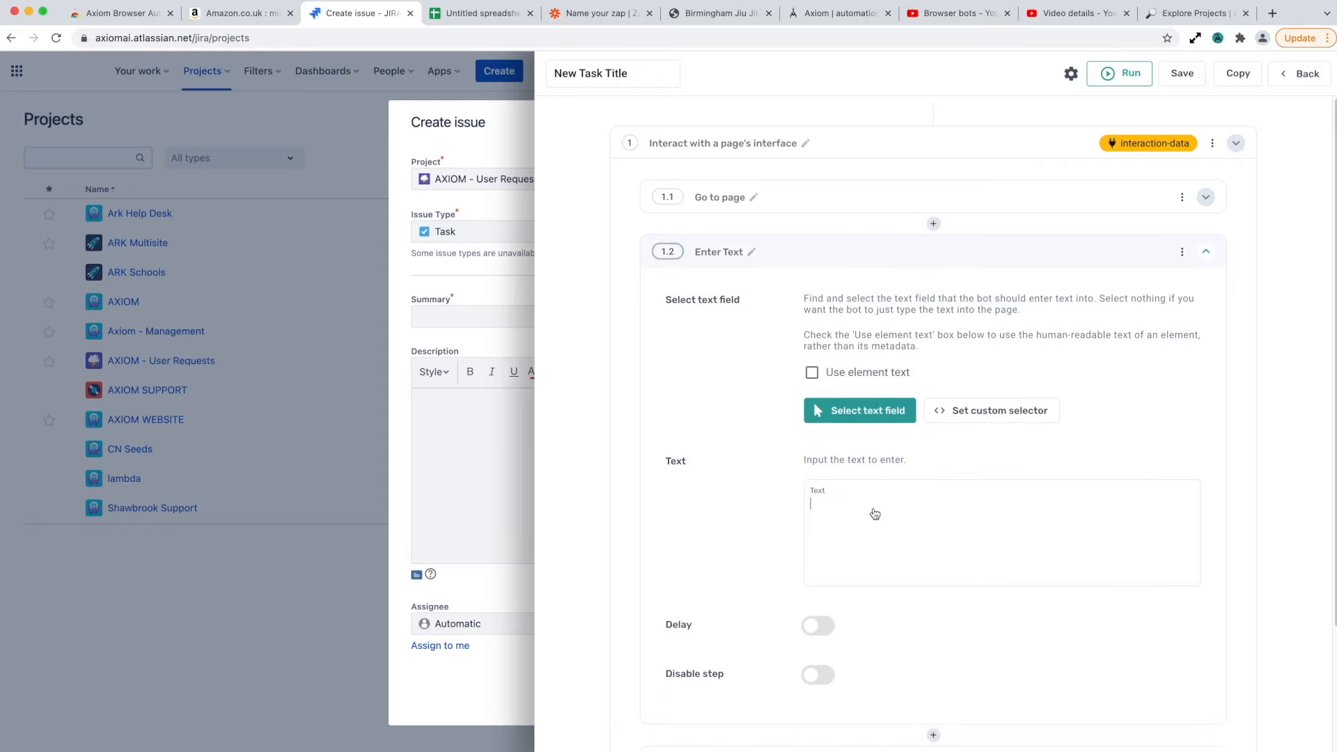
{"action": "left_click", "coordinate": [852, 262]}
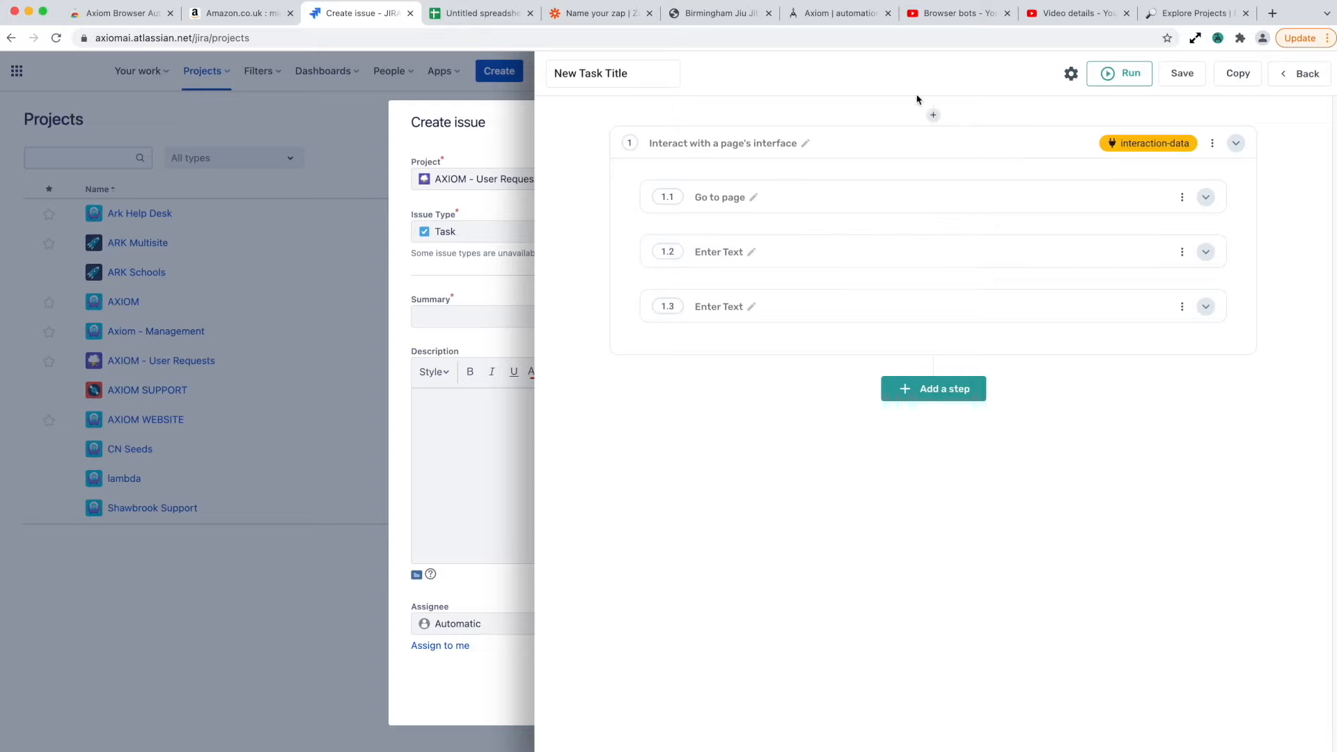
Add a "Read data from Google Sheet" step above the page interaction step
{"action": "left_click", "coordinate": [933, 115]}
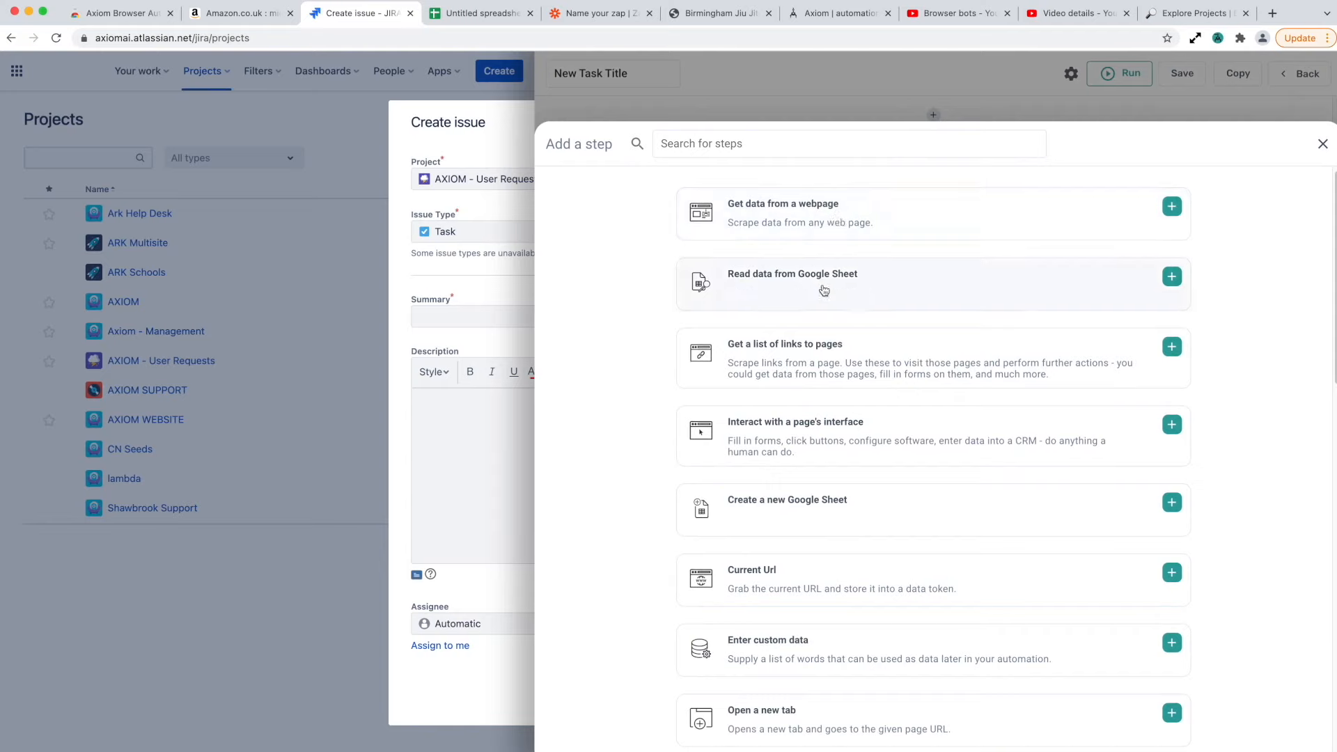
{"action": "left_click", "coordinate": [824, 291]}
{"action": "left_click", "coordinate": [855, 156]}
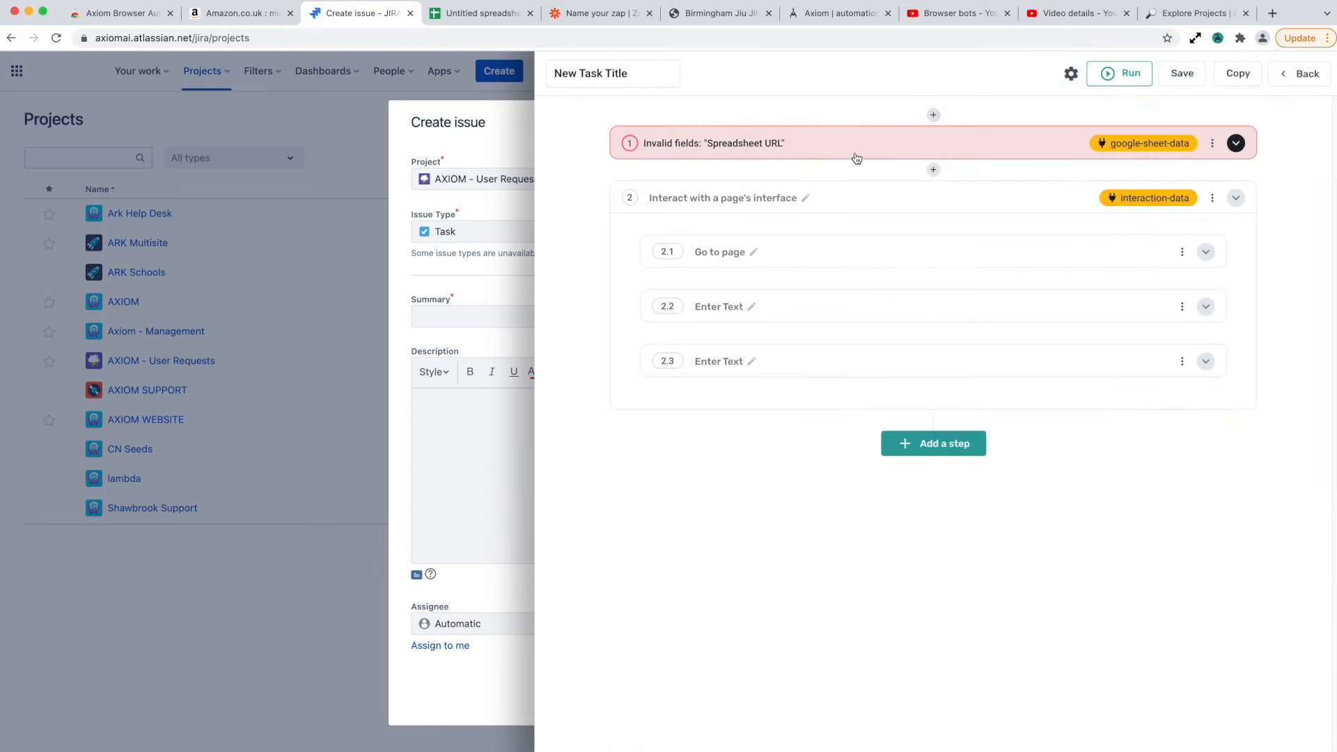
Set the Google Sheet step's spreadsheet URL to that of the open untitled spreadsheet and save the automation
{"action": "left_click", "coordinate": [470, 15]}
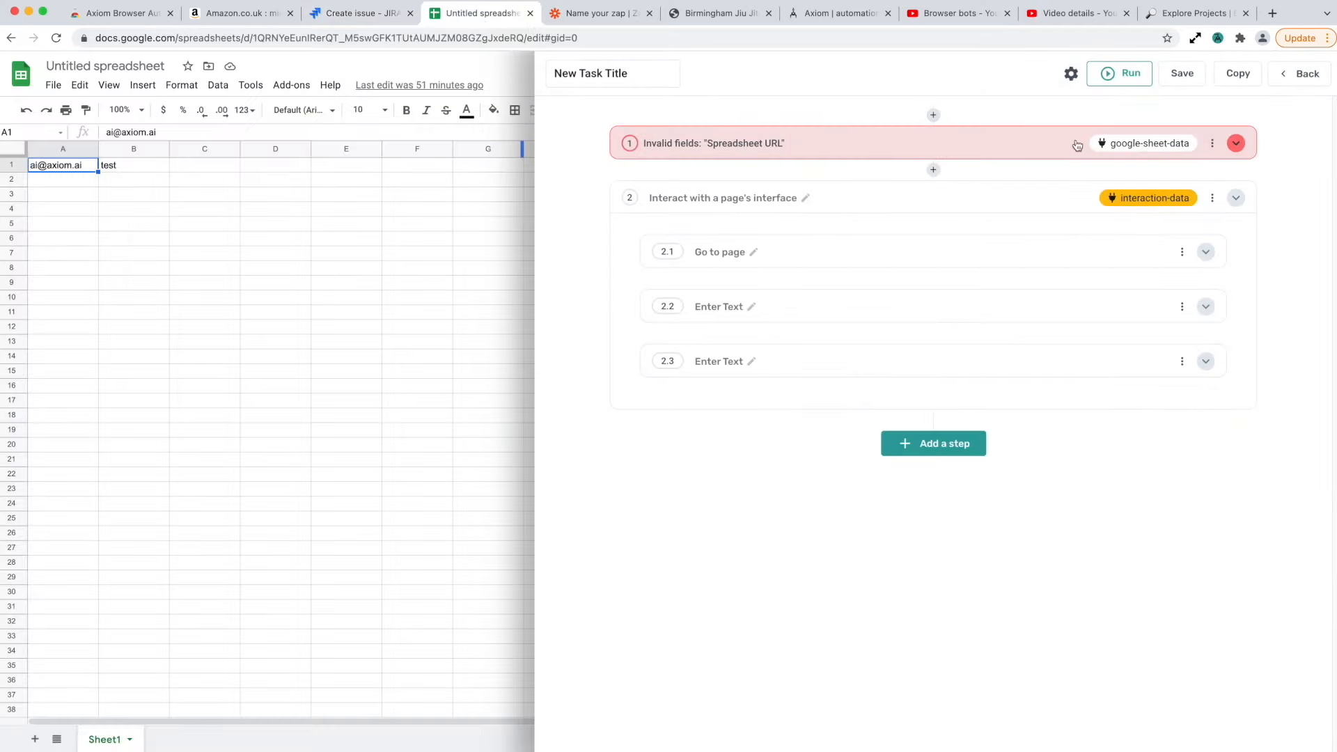
{"action": "left_click", "coordinate": [1018, 143]}
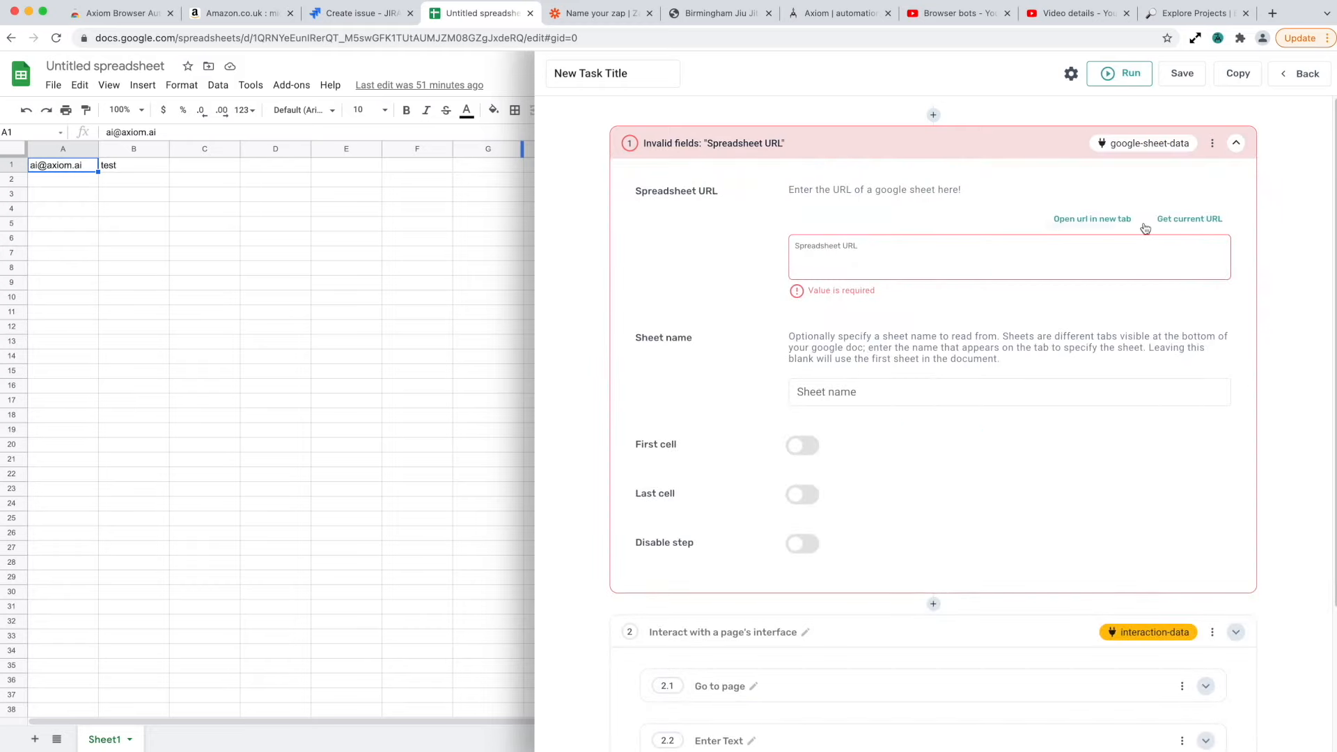
{"action": "left_click", "coordinate": [1189, 222]}
{"action": "left_click", "coordinate": [1176, 82]}
{"action": "left_click", "coordinate": [1079, 427]}
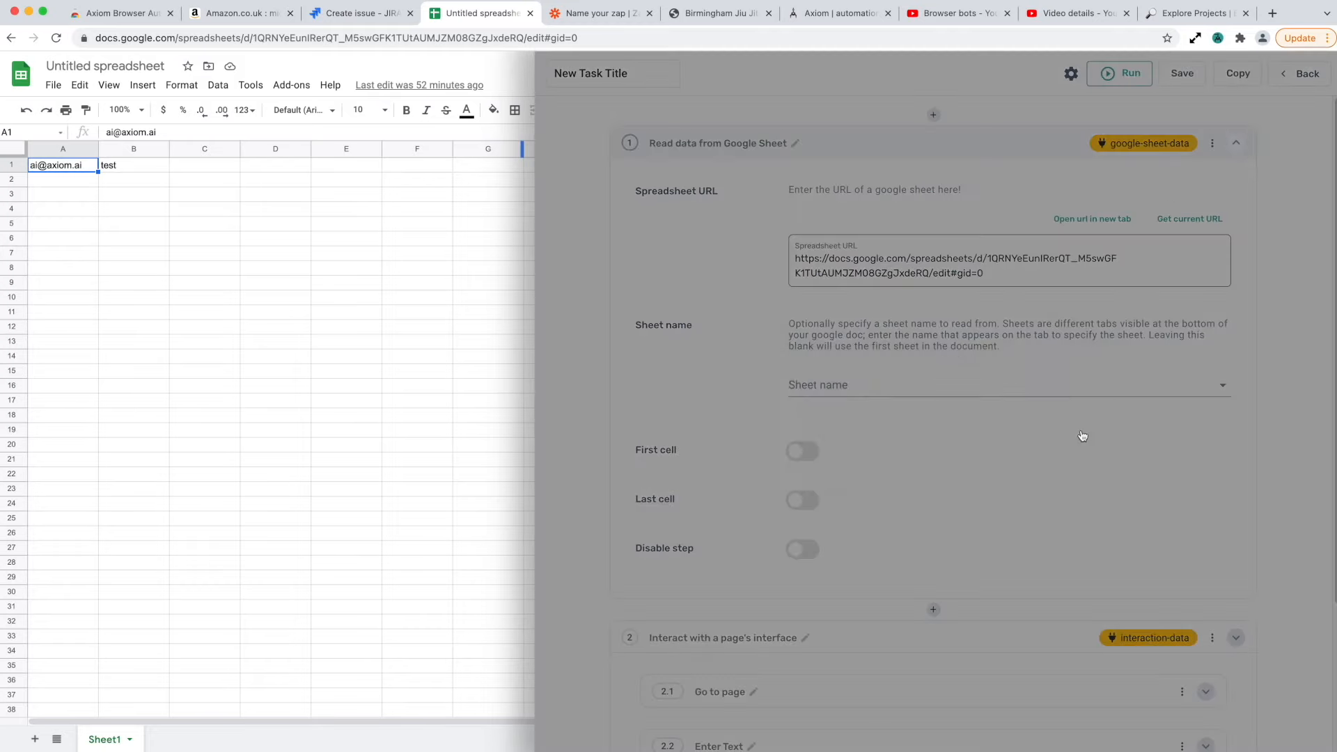
Insert the [google-sheet-data] token into the text of the Summary field's Enter Text sub-step
{"action": "left_click", "coordinate": [334, 22]}
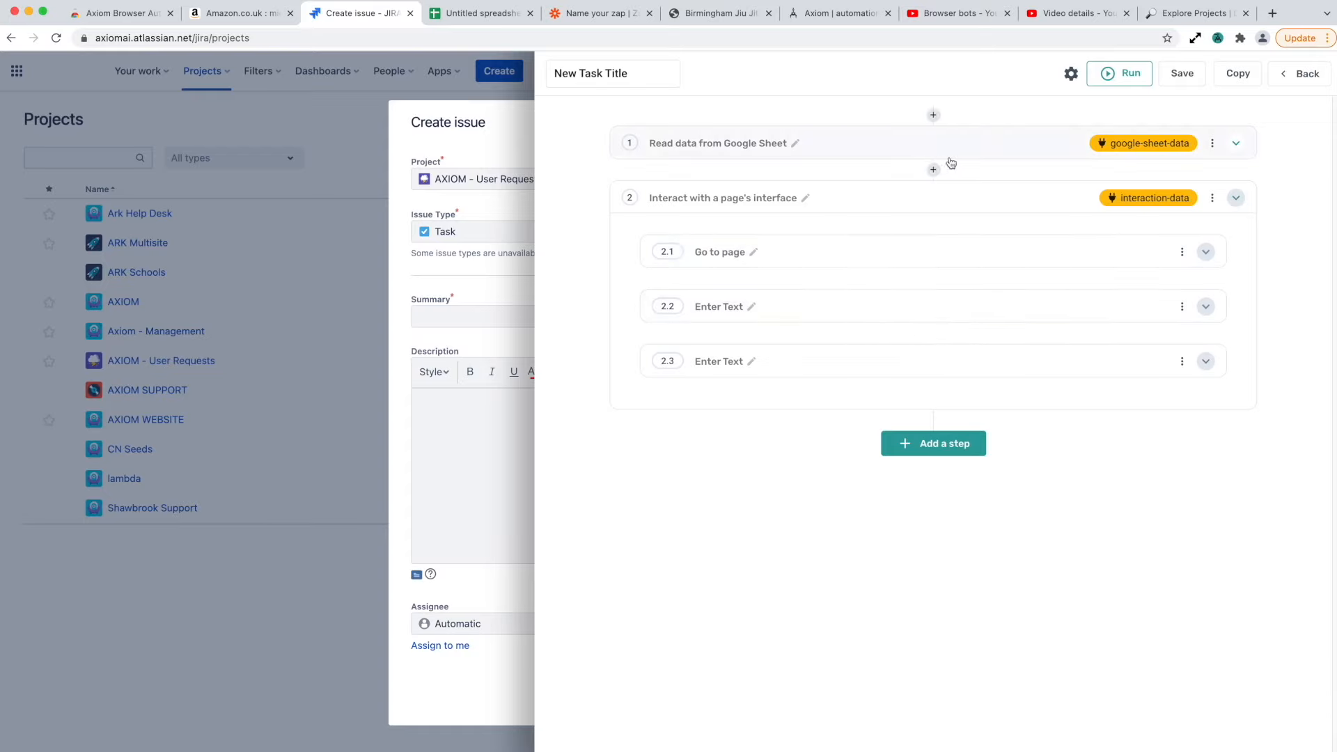
{"action": "left_click", "coordinate": [1003, 306]}
{"action": "scroll", "coordinate": [905, 586], "scroll_direction": "down", "scroll_amount": 2}
{"action": "left_click", "coordinate": [974, 495]}
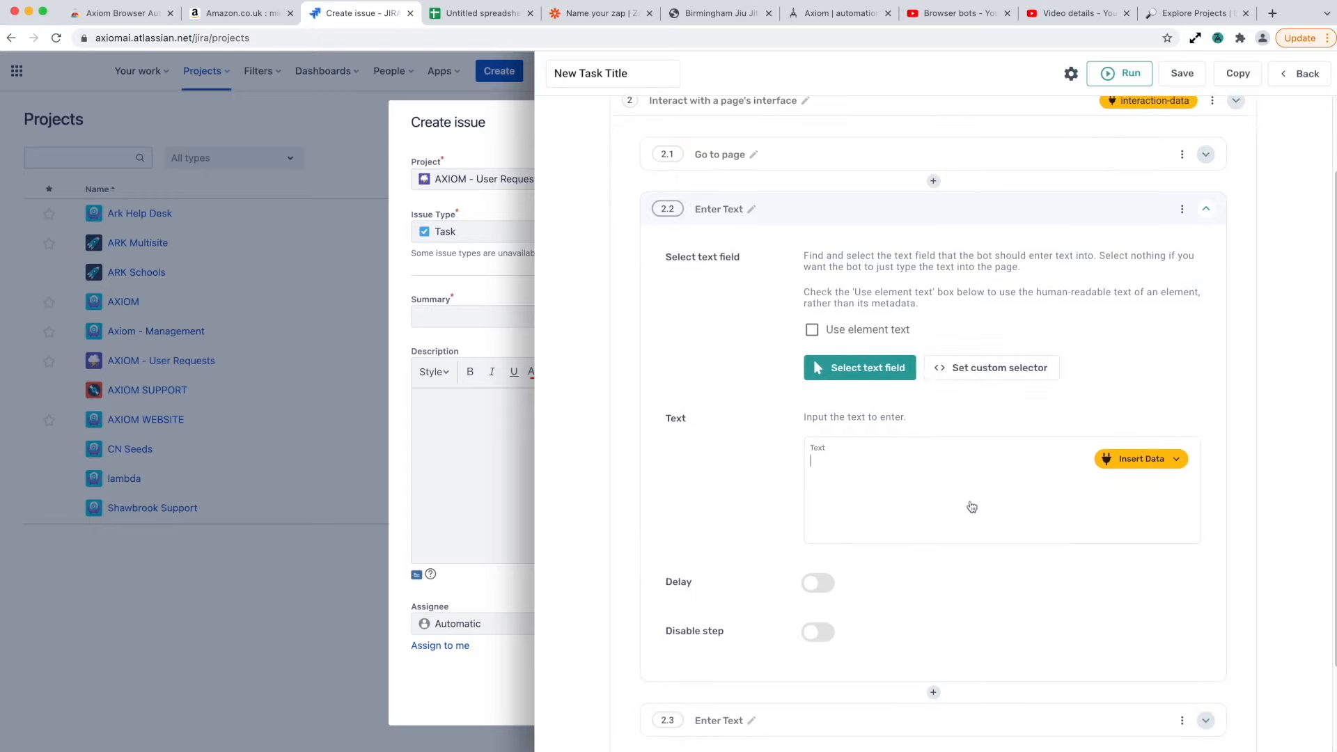
{"action": "left_click", "coordinate": [1149, 460]}
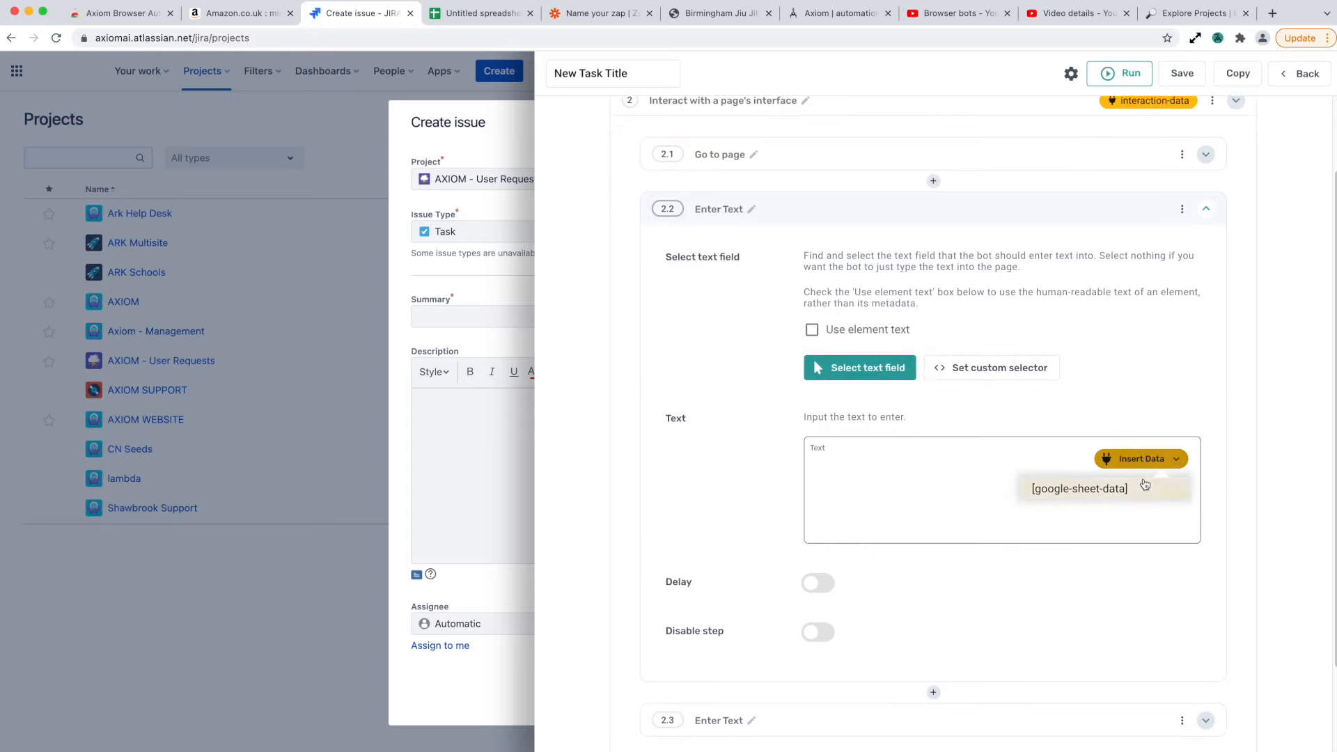
{"action": "left_click", "coordinate": [1144, 486]}
{"action": "left_click", "coordinate": [1258, 143]}
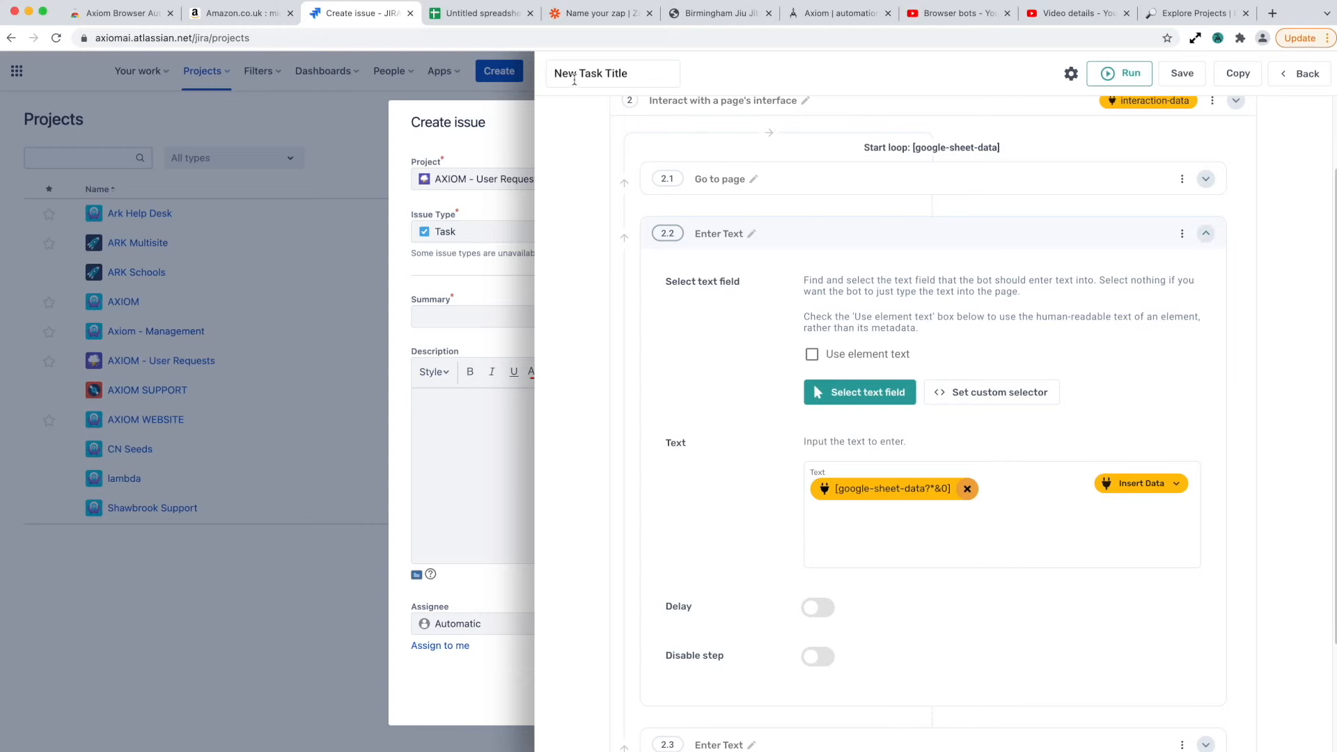
With the spreadsheet in view, check the sheet name options of the Google Sheet step and save the automation again
{"action": "left_click", "coordinate": [489, 14]}
{"action": "left_click", "coordinate": [368, 10]}
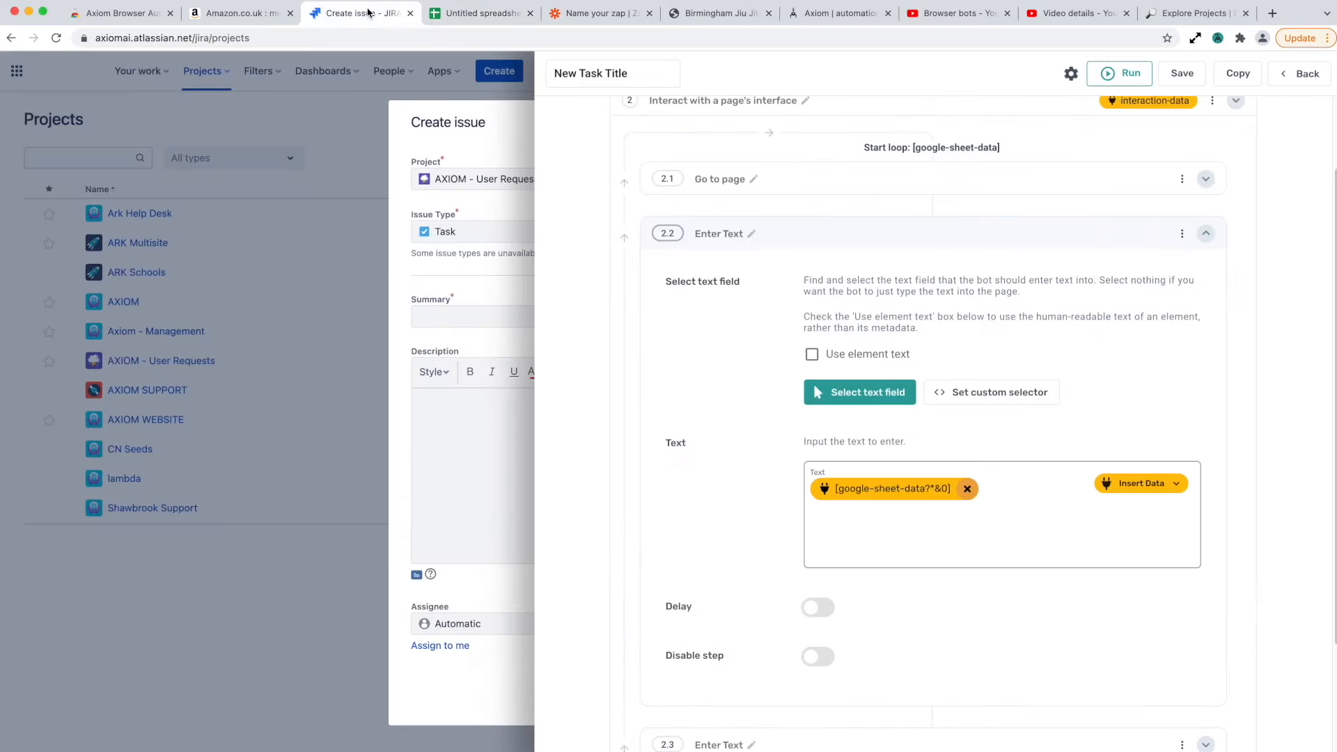
{"action": "left_click", "coordinate": [436, 13]}
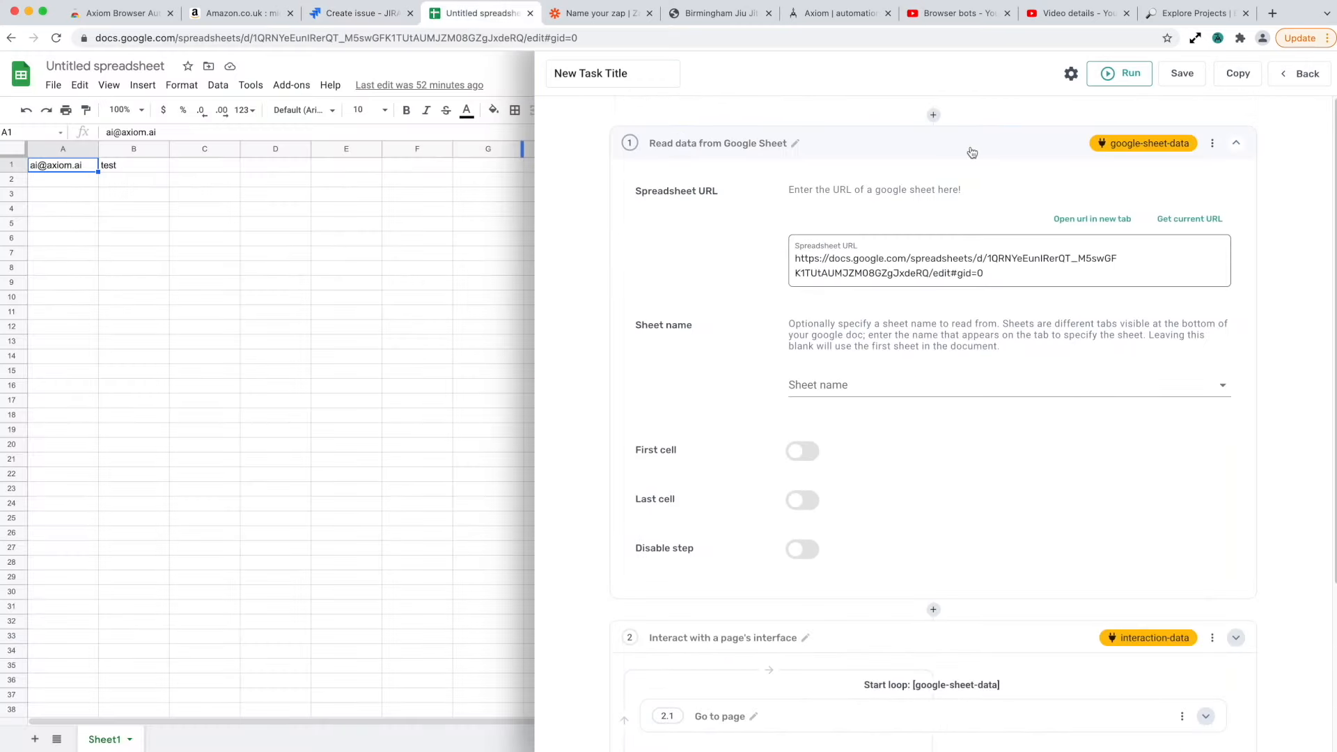
{"action": "left_click", "coordinate": [982, 385]}
{"action": "left_click", "coordinate": [980, 400]}
{"action": "left_click", "coordinate": [1180, 78]}
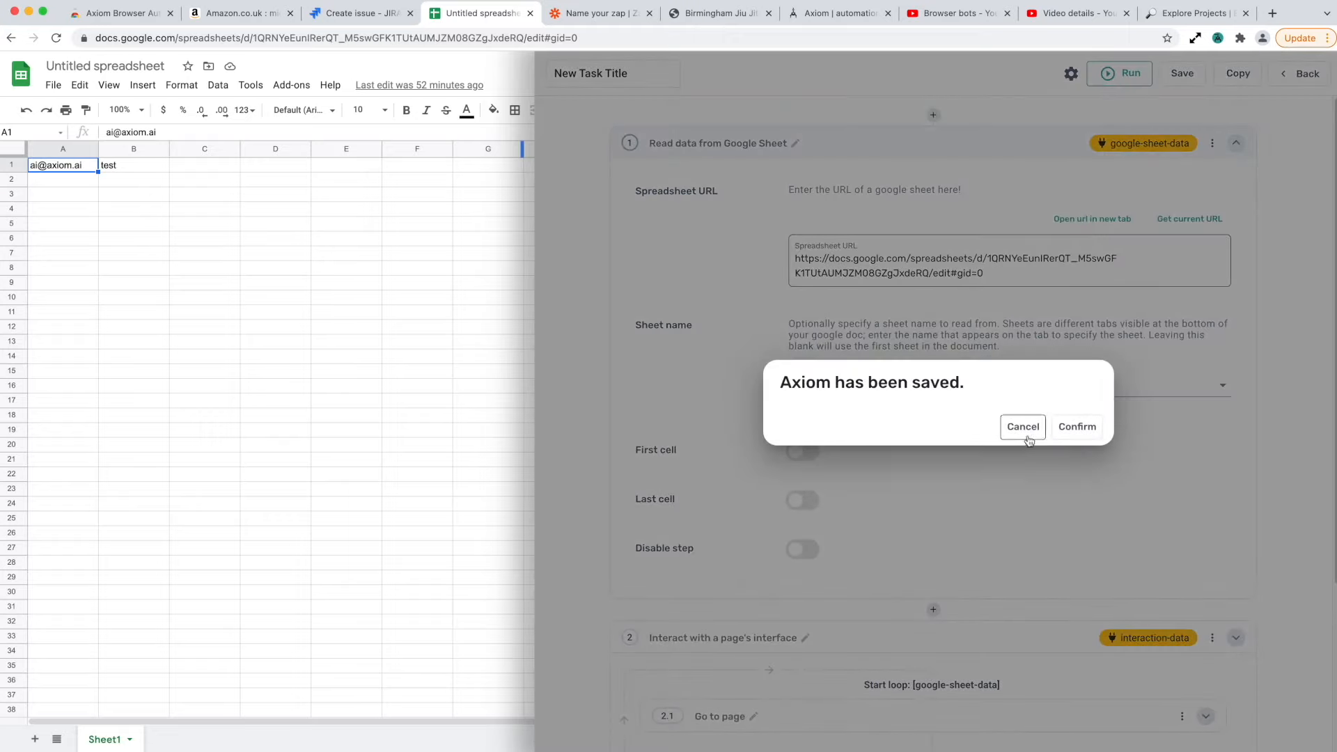
{"action": "left_click", "coordinate": [1042, 435]}
Replace the data token in the first Enter Text sub-step with [google-sheet-data] using Column A
{"action": "scroll", "coordinate": [1086, 258], "scroll_direction": "down", "scroll_amount": 3}
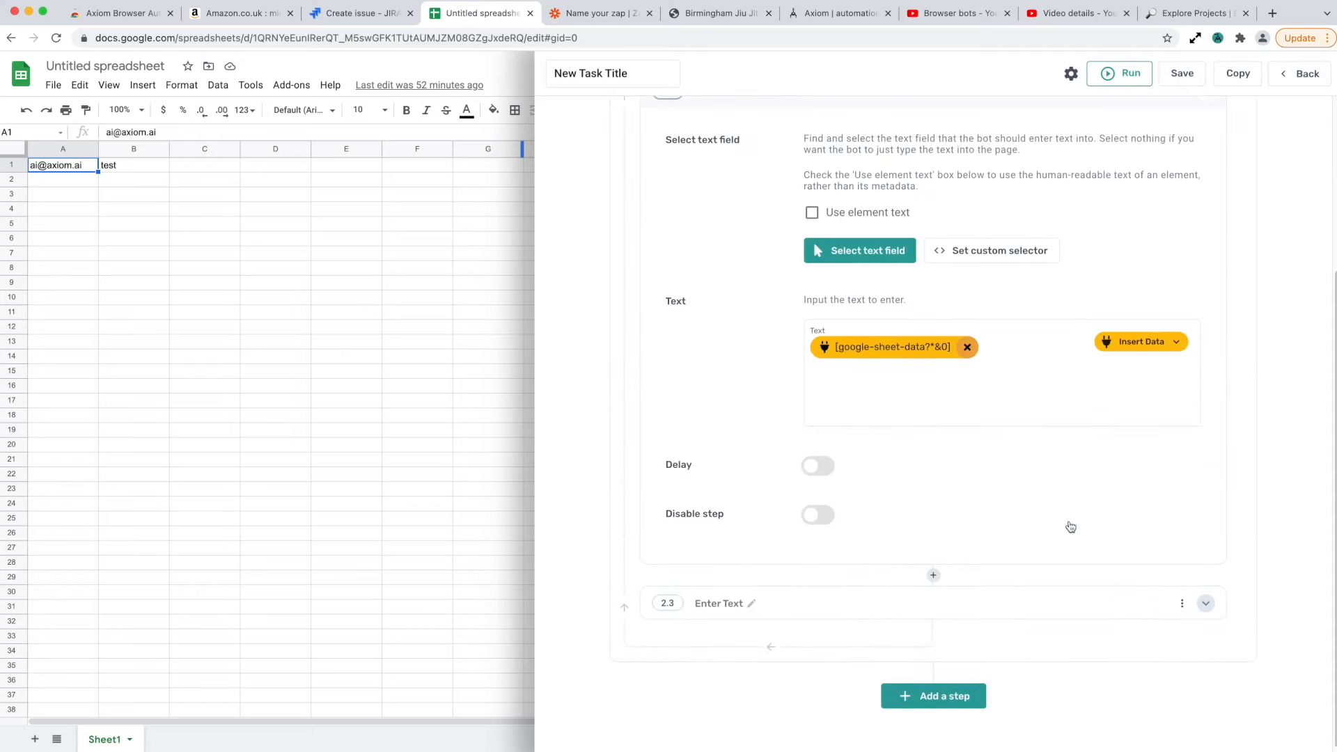
{"action": "left_click", "coordinate": [967, 347]}
{"action": "left_click", "coordinate": [1136, 342]}
{"action": "left_click", "coordinate": [964, 370]}
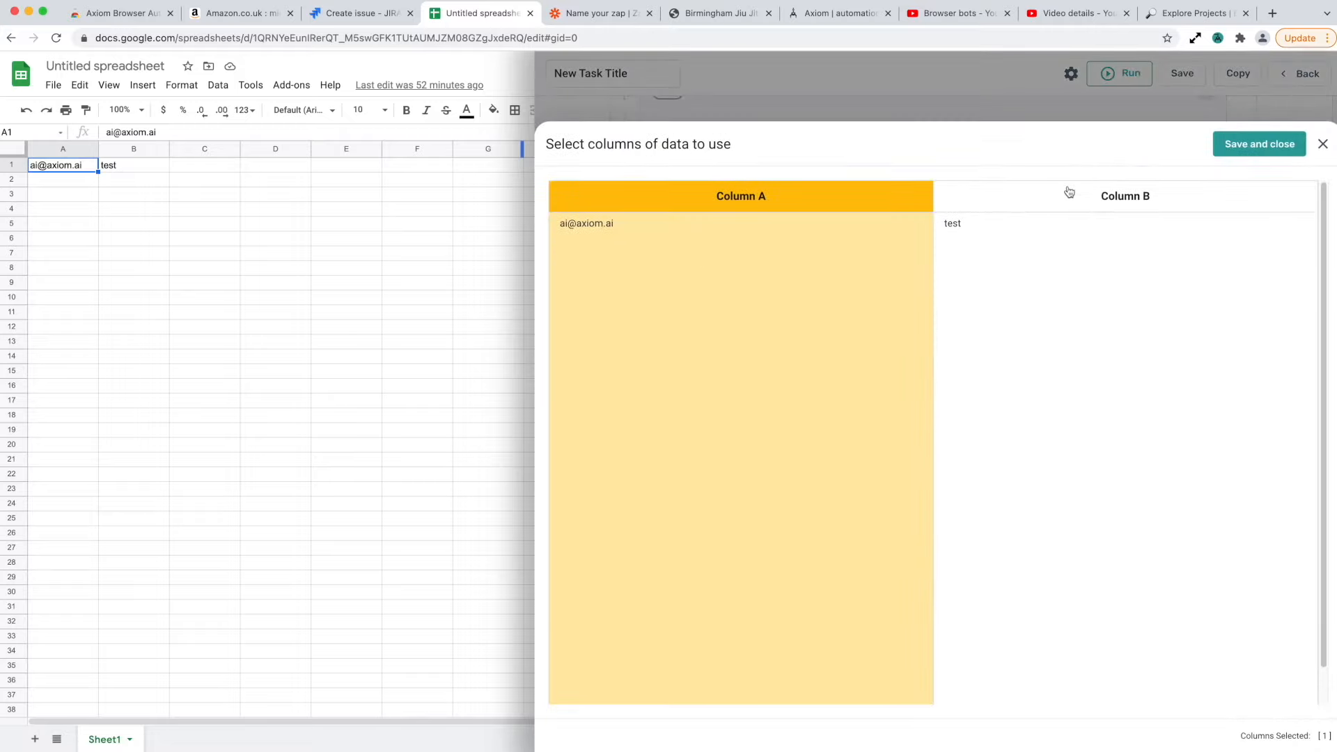
{"action": "left_click", "coordinate": [1259, 144]}
Replace the text "dadasd" in the second Enter Text sub-step with [google-sheet-data] using Column B
{"action": "double_click", "coordinate": [844, 382]}
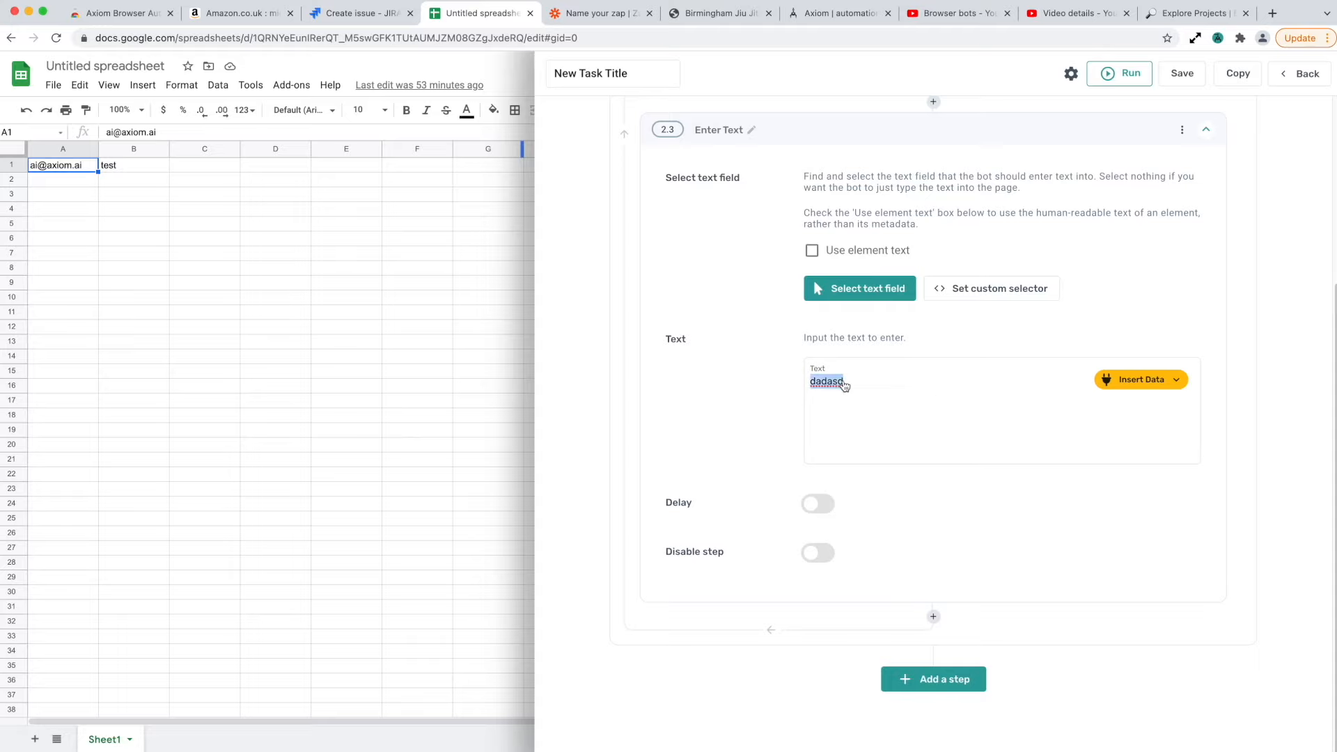
{"action": "key", "text": "BackSpace"}
{"action": "left_click", "coordinate": [1111, 384]}
{"action": "left_click", "coordinate": [1103, 411]}
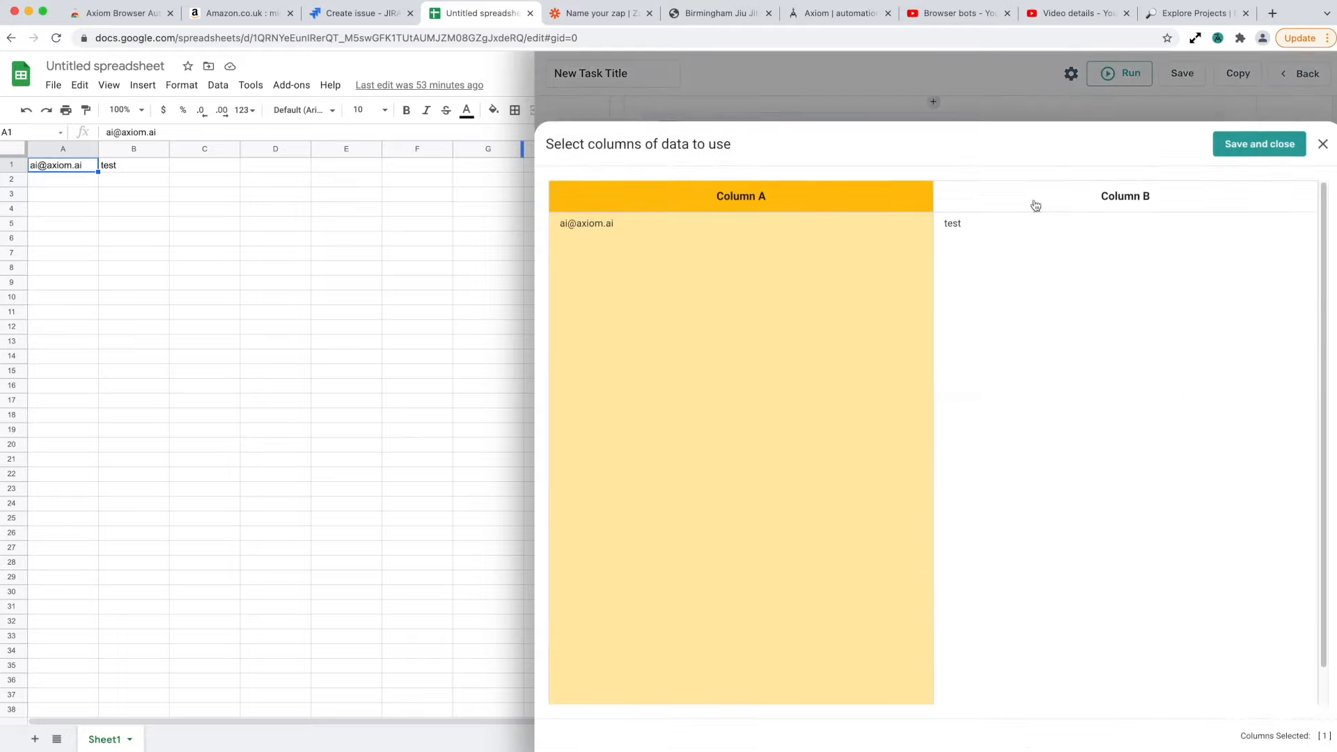
{"action": "left_click", "coordinate": [1118, 199]}
{"action": "left_click", "coordinate": [1258, 143]}
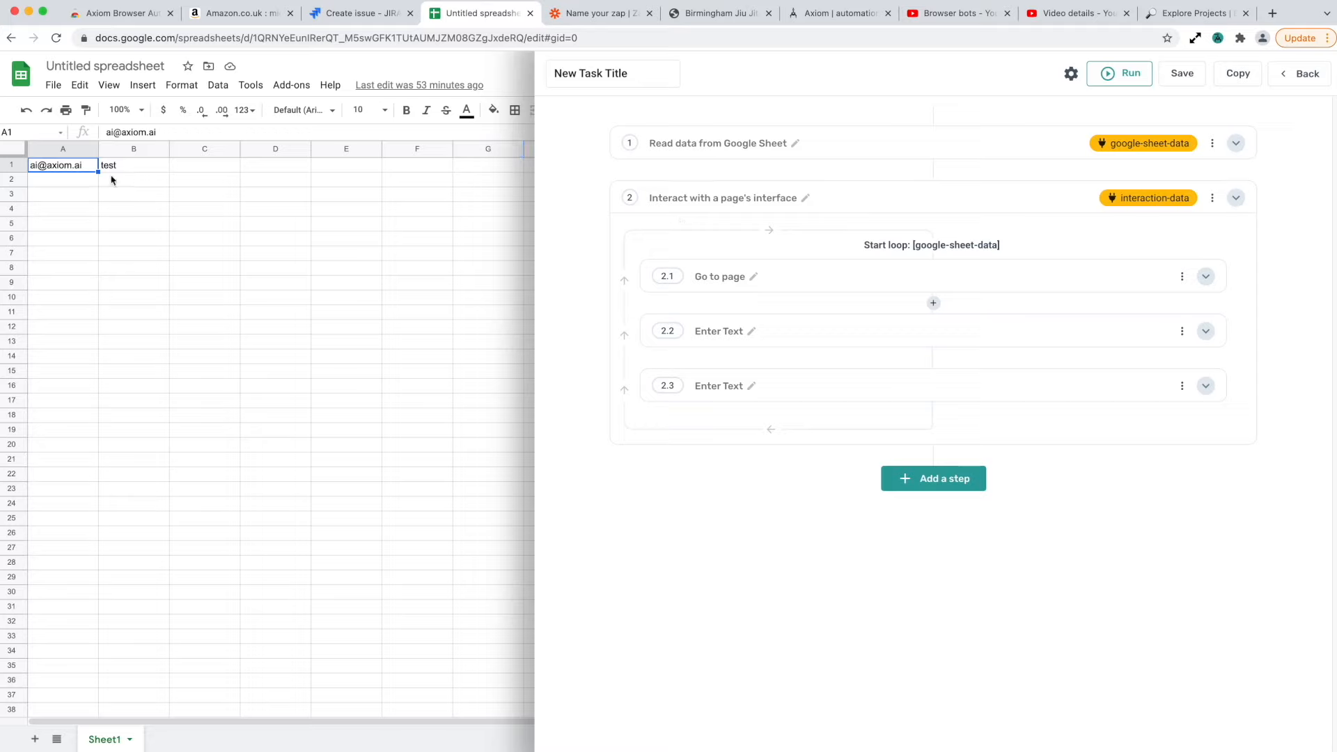
Examine the step types that can be added after the page interaction step, without adding one
{"action": "mouse_move", "coordinate": [67, 178]}
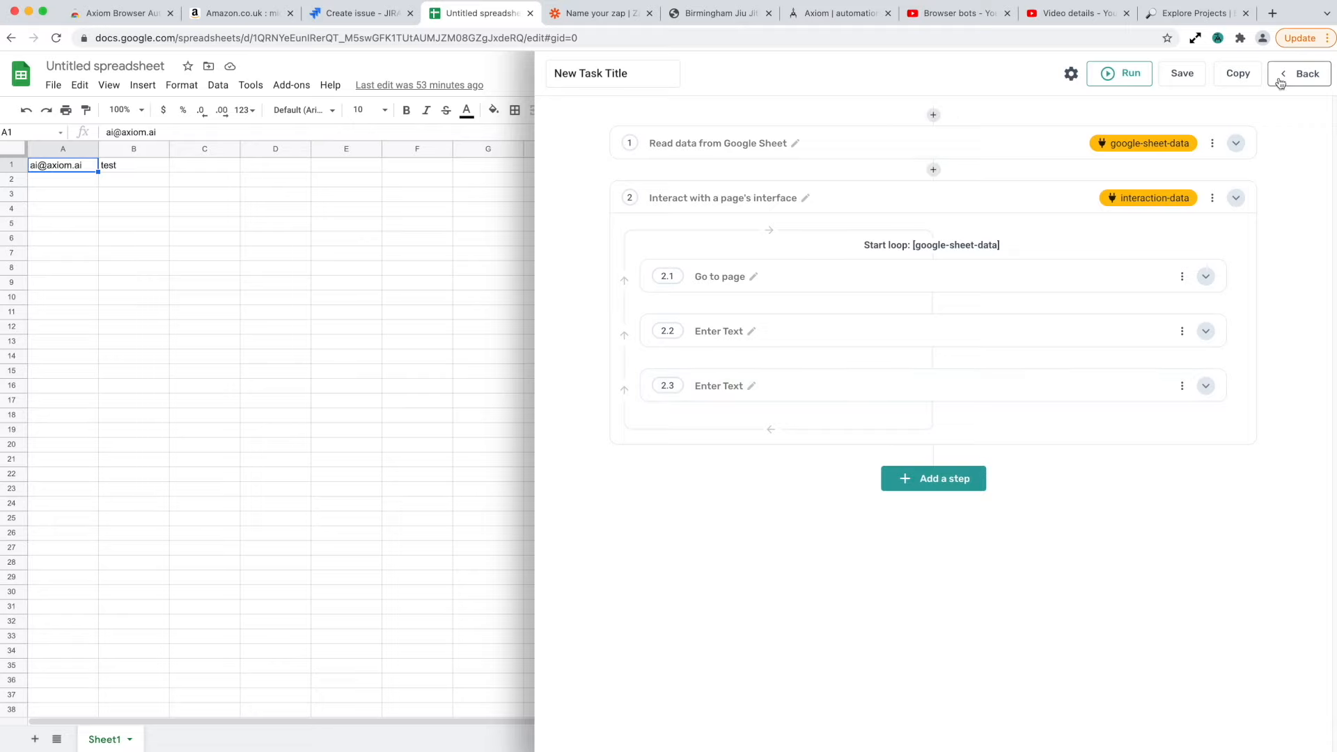
{"action": "left_click", "coordinate": [936, 480]}
{"action": "scroll", "coordinate": [907, 498], "scroll_direction": "down", "scroll_amount": 5}
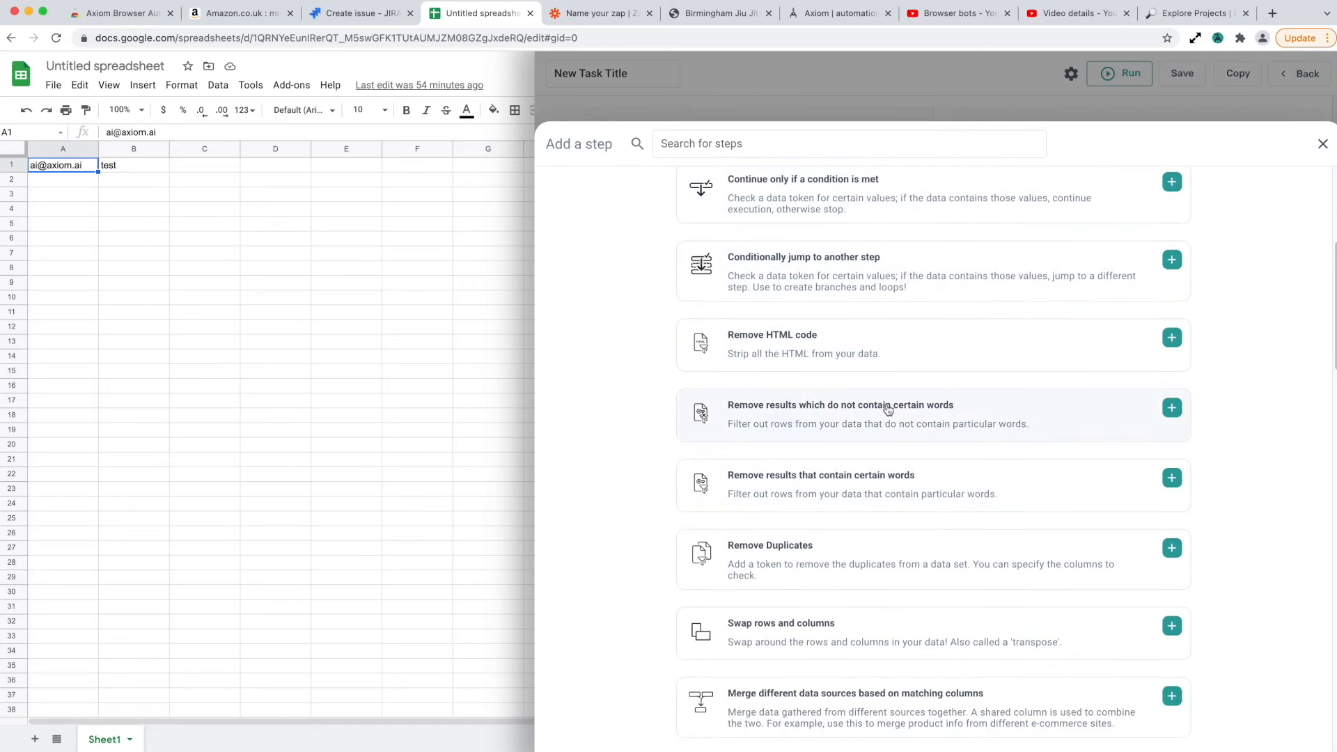
{"action": "scroll", "coordinate": [1274, 199], "scroll_direction": "up", "scroll_amount": 5}
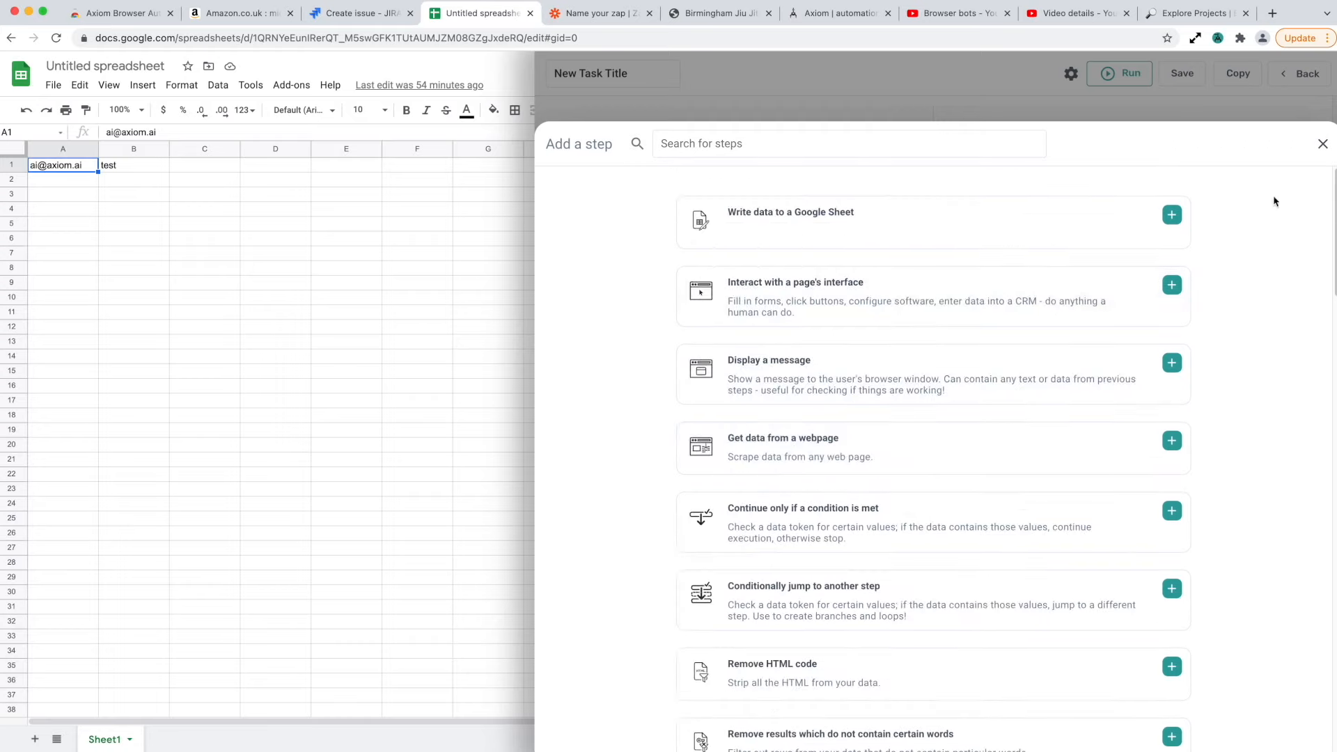
{"action": "left_click", "coordinate": [1323, 143]}
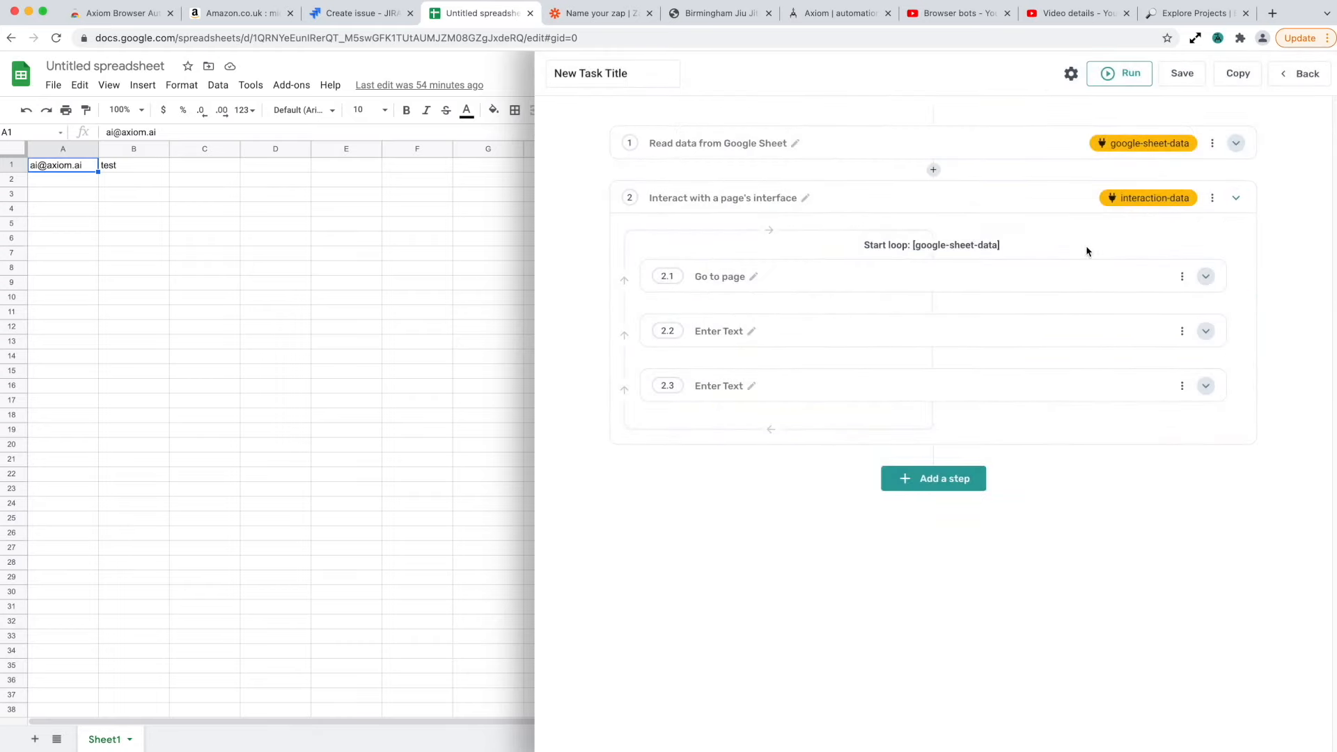
Return to the list of automations and open "JJ Page scraper" for editing
{"action": "left_click", "coordinate": [1285, 71]}
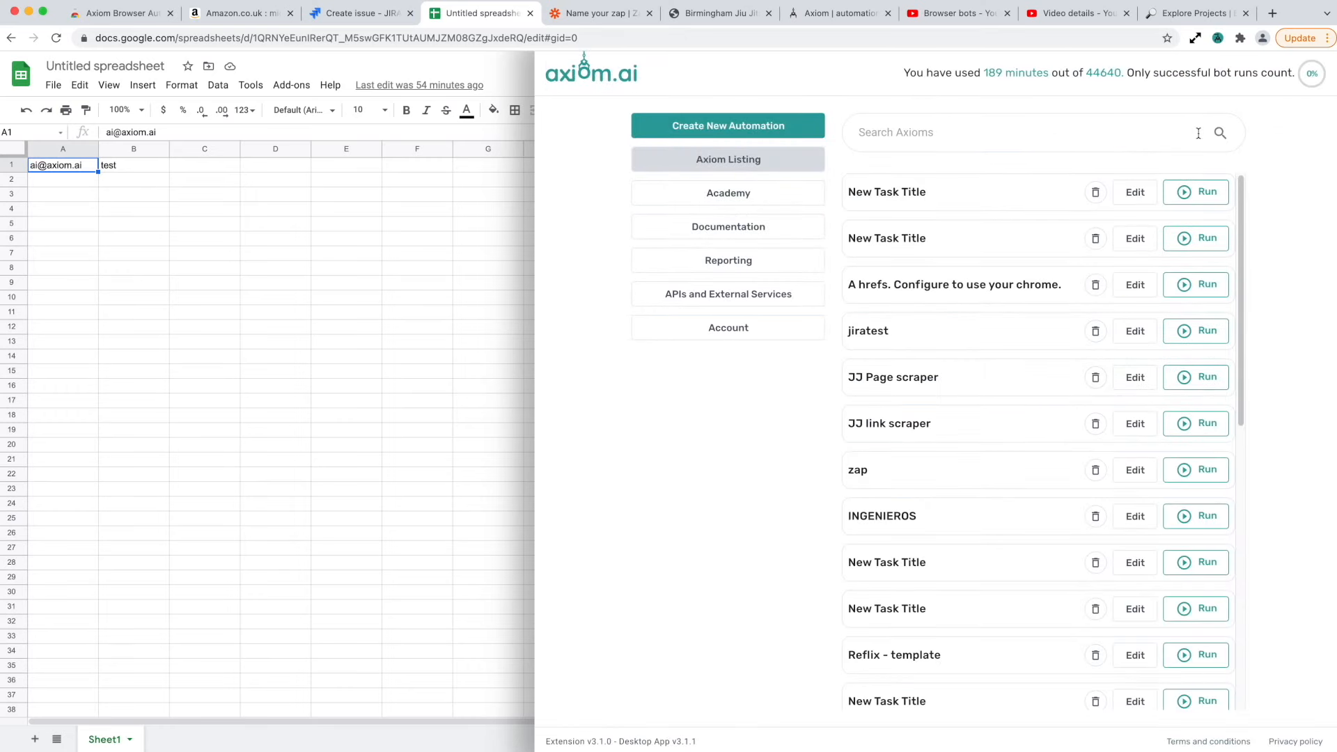
{"action": "left_click", "coordinate": [1135, 376]}
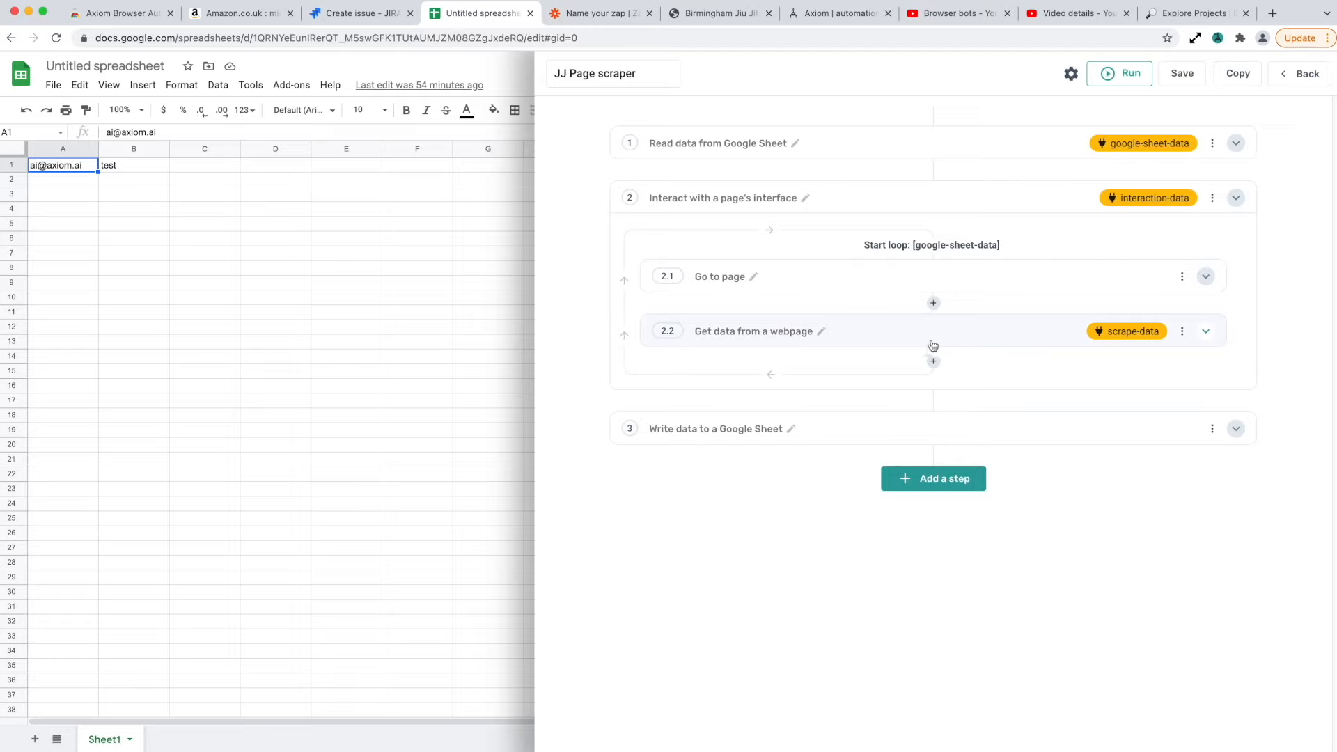